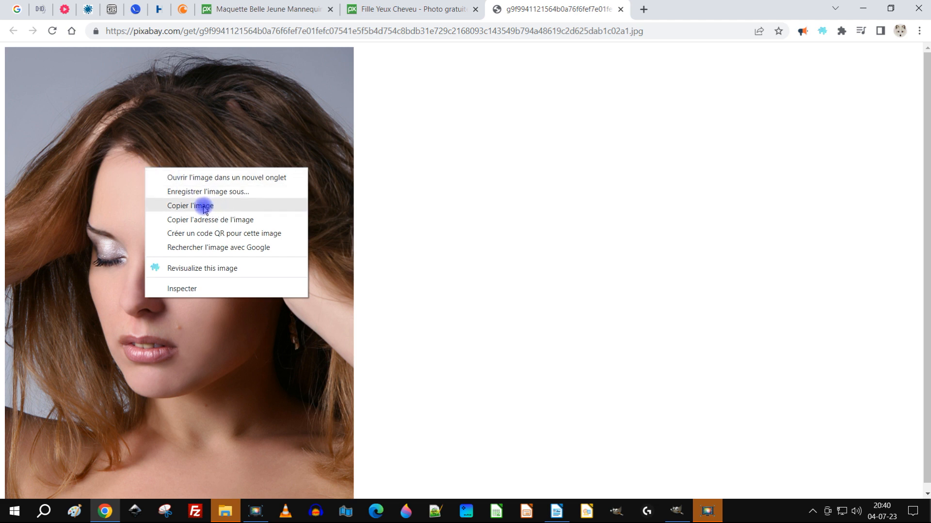
- Copy the portrait photo from the browser, switch to GIMP, close the About window and paste the photo as a new image
click(203, 206)
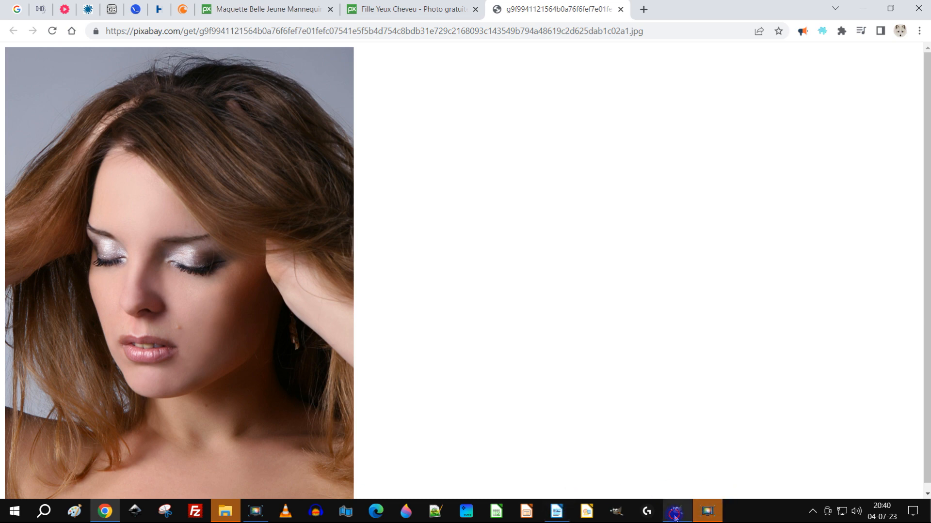
click(706, 511)
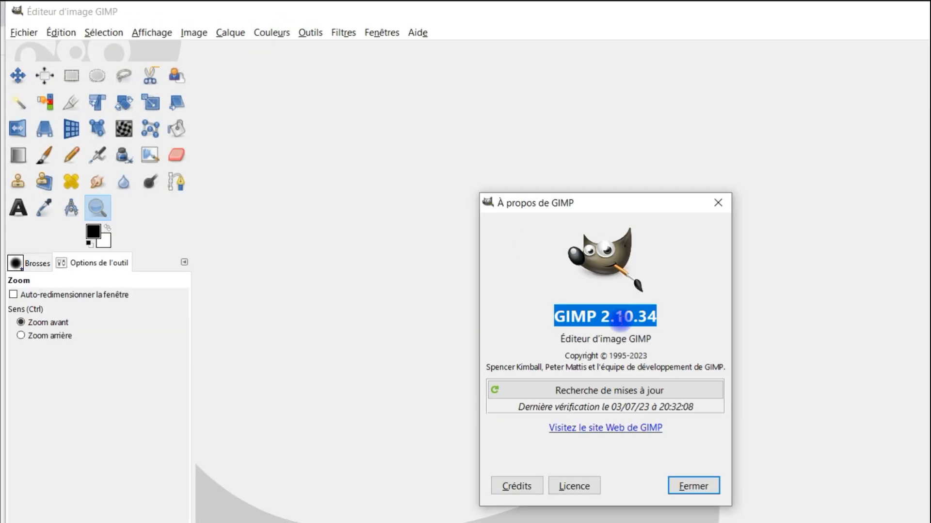
click(693, 486)
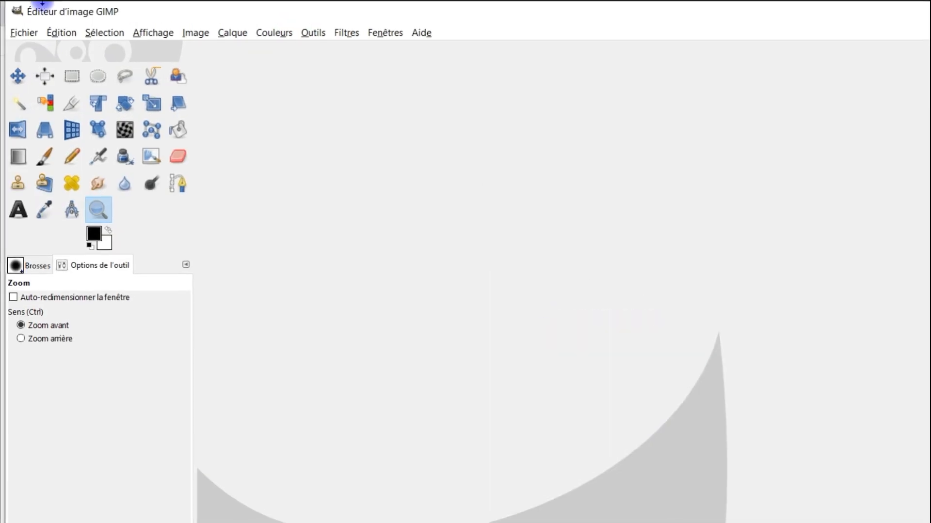
click(61, 32)
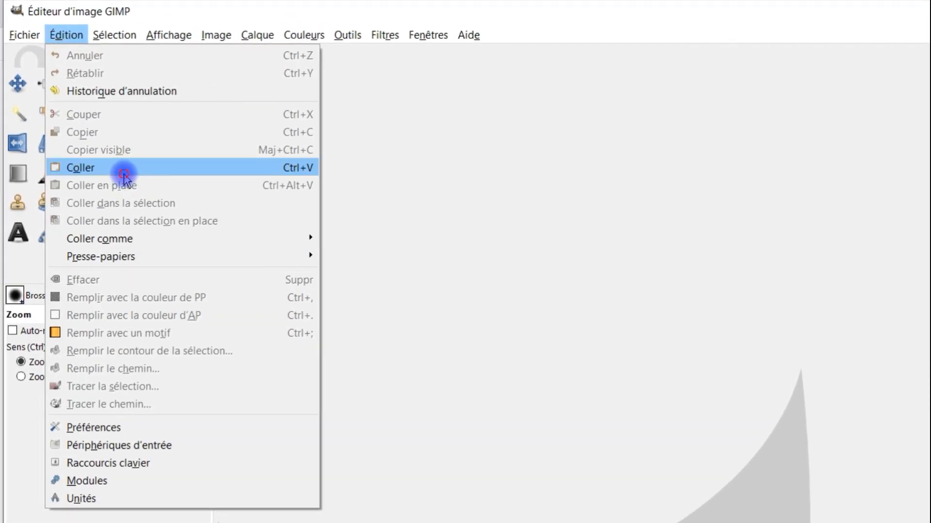
click(116, 160)
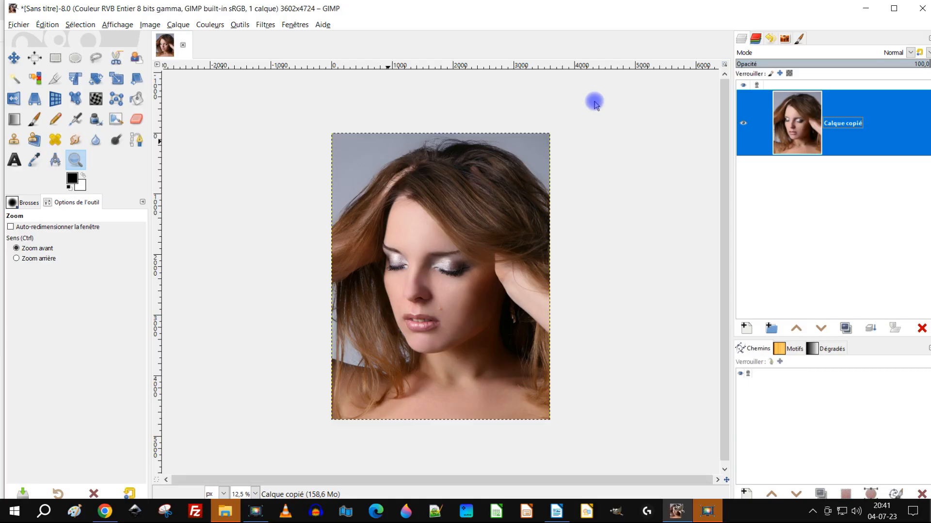
- Rename the pasted photo's layer to ORIGINAL
double_click(849, 124)
text(ORIGINAL)
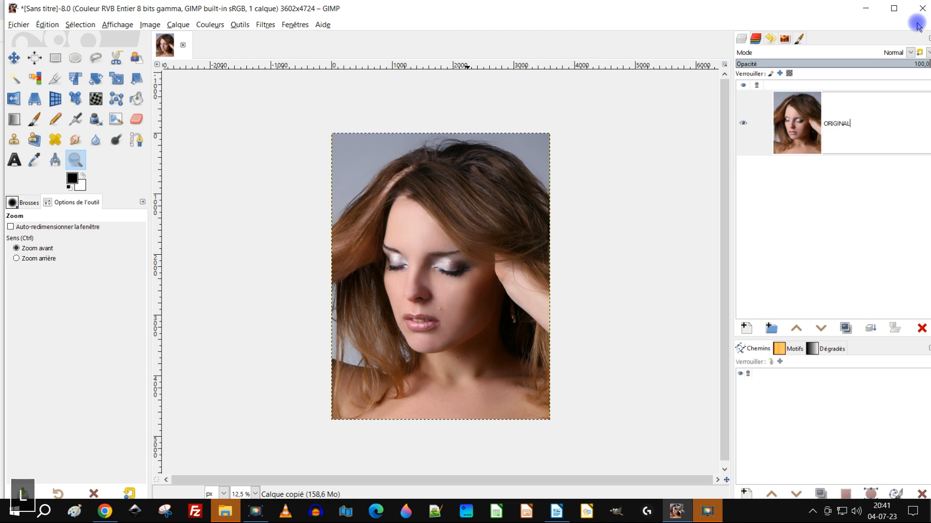
key(Return)
- Examine the lips and lower face of the portrait close up
click(421, 344)
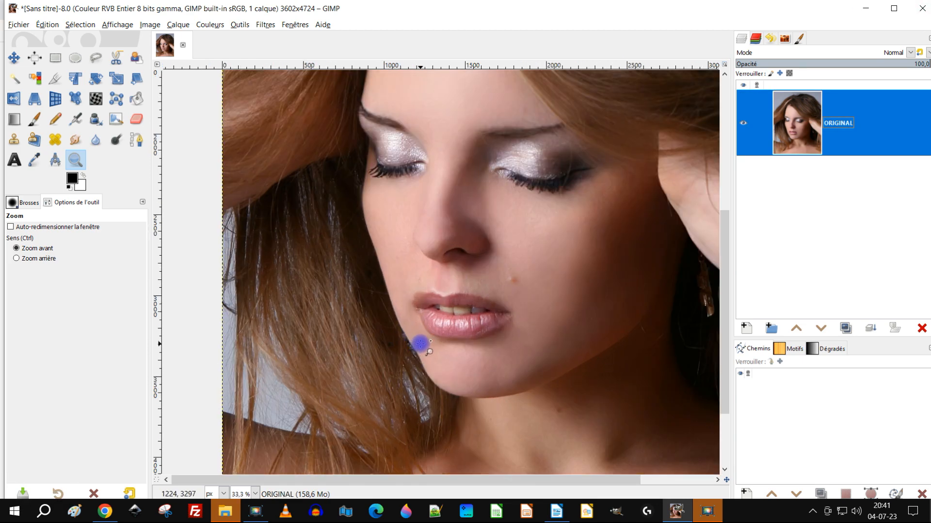
click(436, 347)
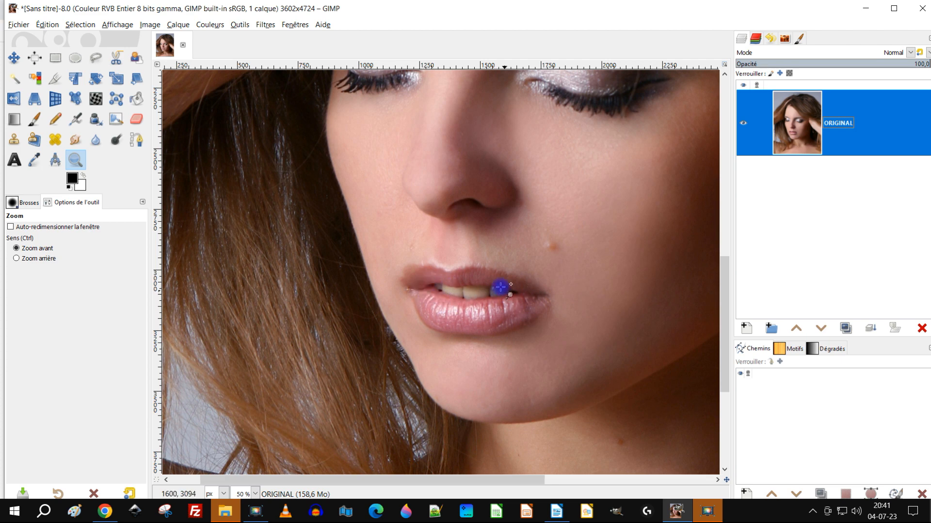
scroll(544, 301, down, 2)
drag(630, 287, 574, 282)
scroll(533, 319, up, 2)
drag(504, 291, 529, 281)
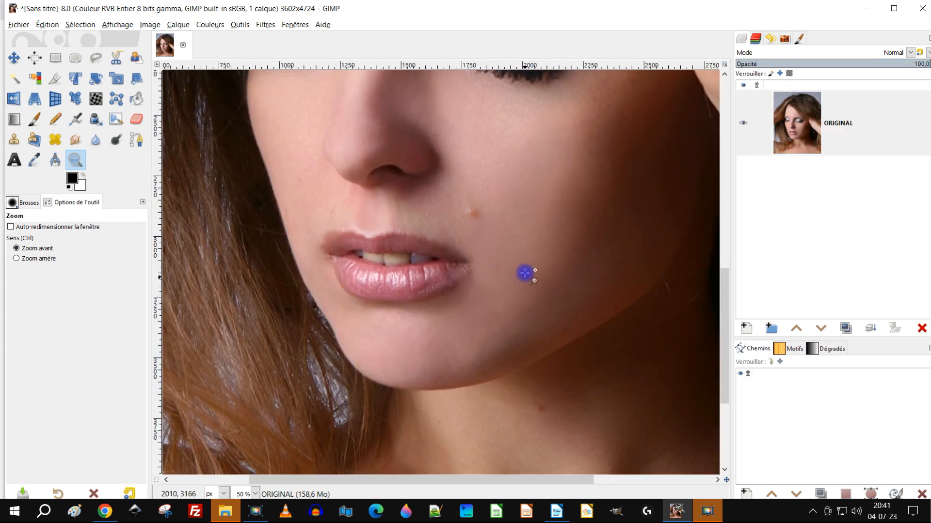
- Add a new layer named BRILLE above ORIGINAL, with the Éclaircir mode and a transparent fill
click(793, 123)
click(839, 116)
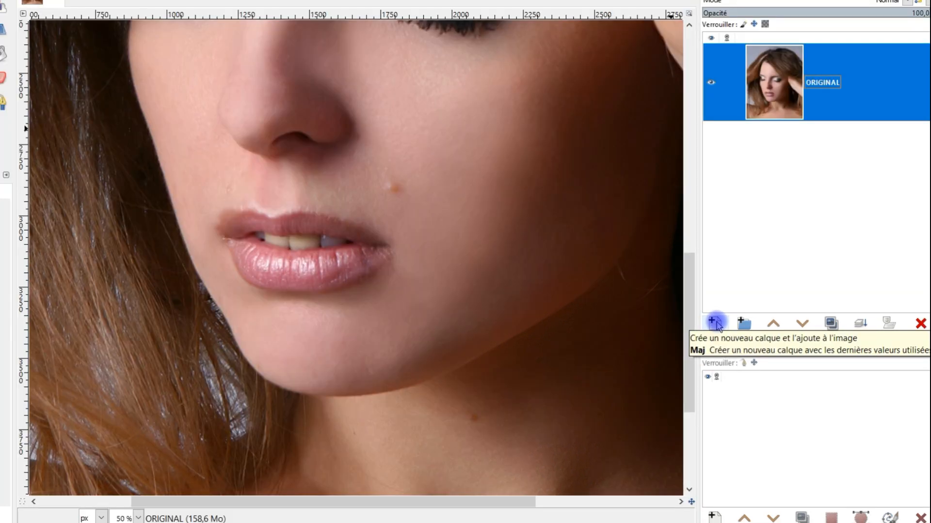
click(715, 322)
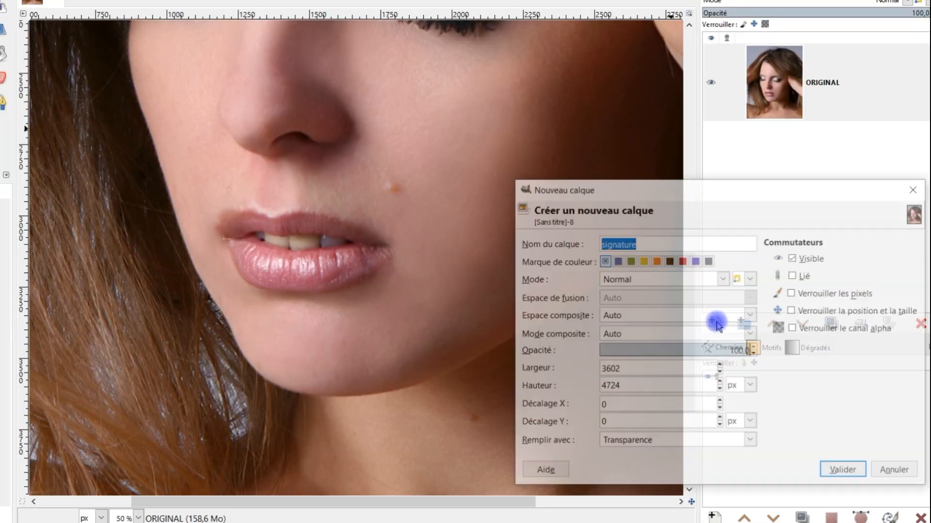
double_click(643, 243)
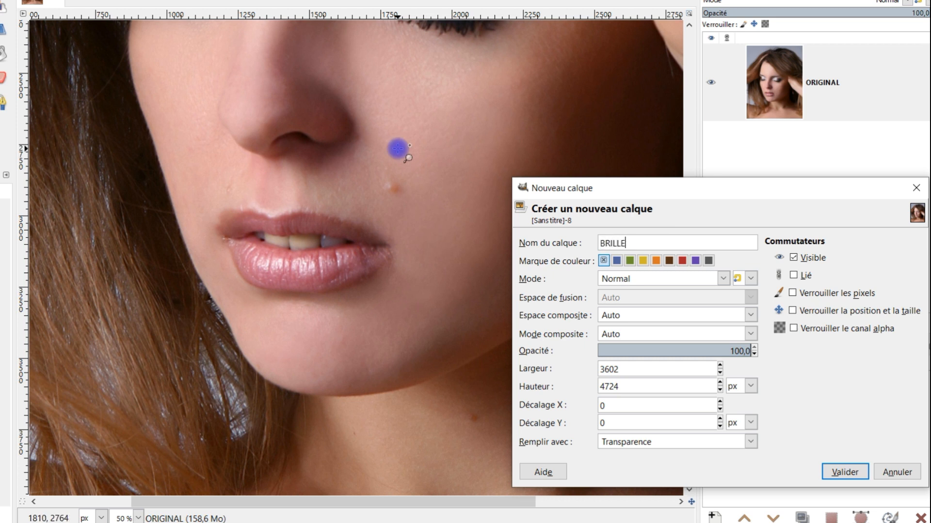
click(614, 280)
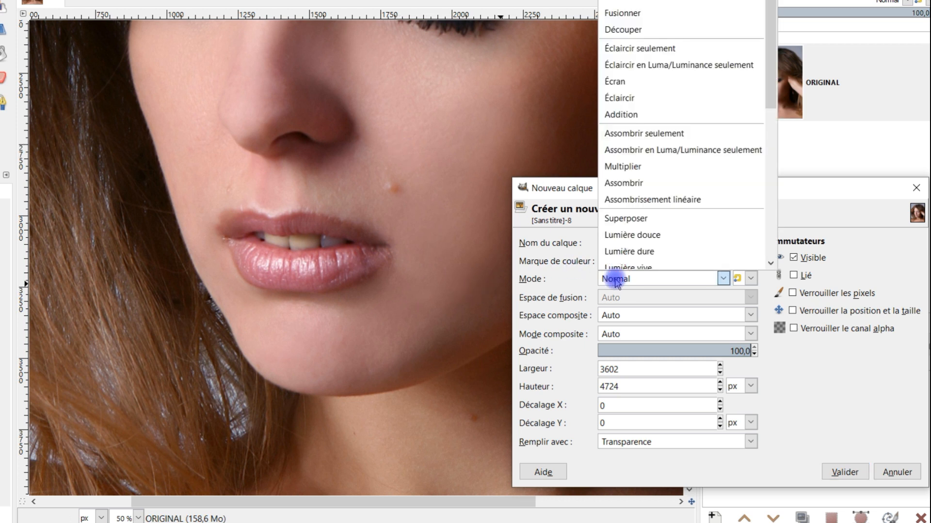
click(633, 97)
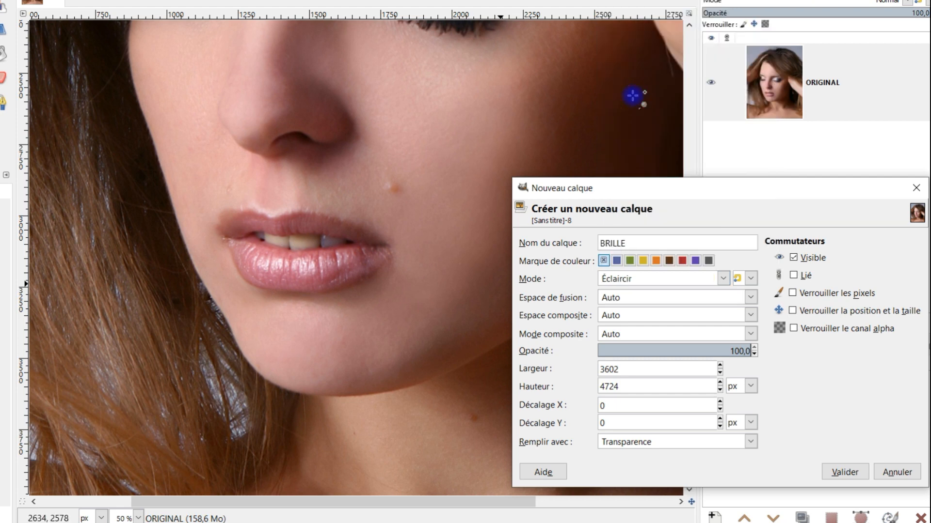
click(625, 441)
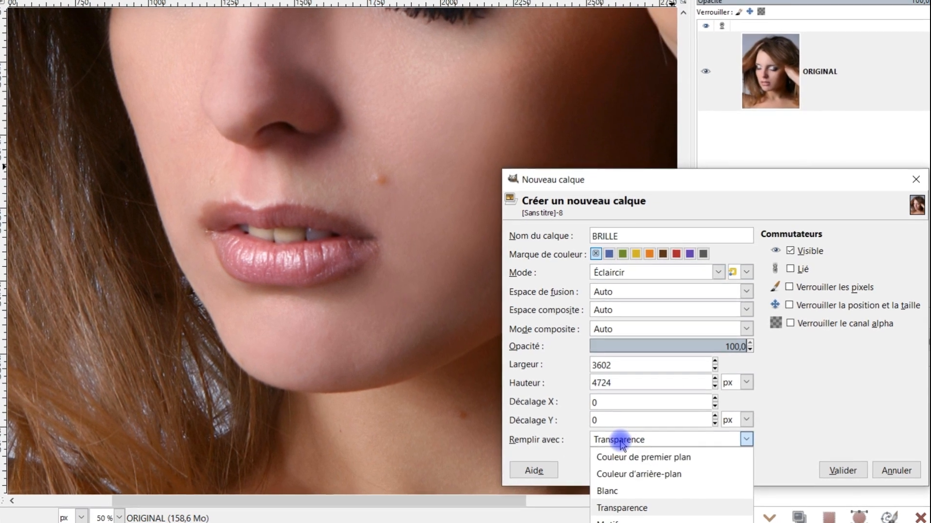
click(619, 508)
click(840, 469)
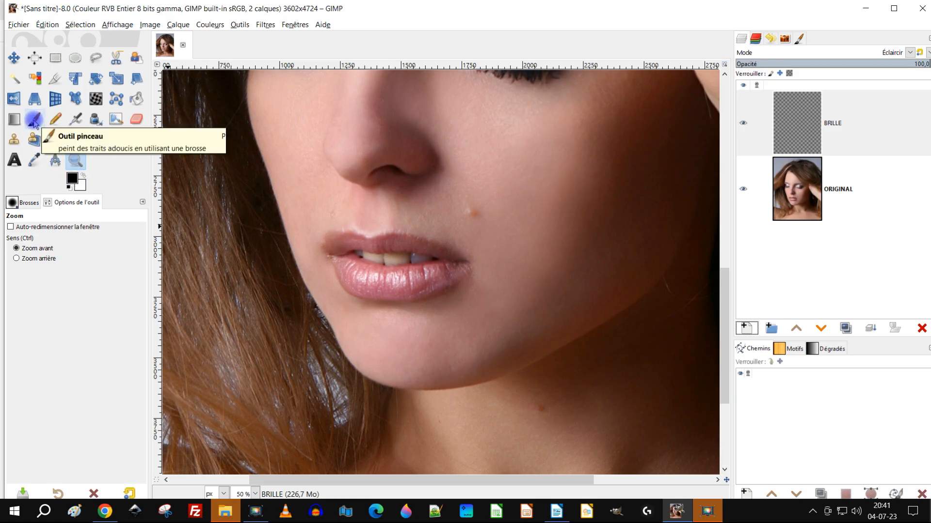
- Choose the Paintbrush and set the foreground colour to mid grey 808080
click(34, 120)
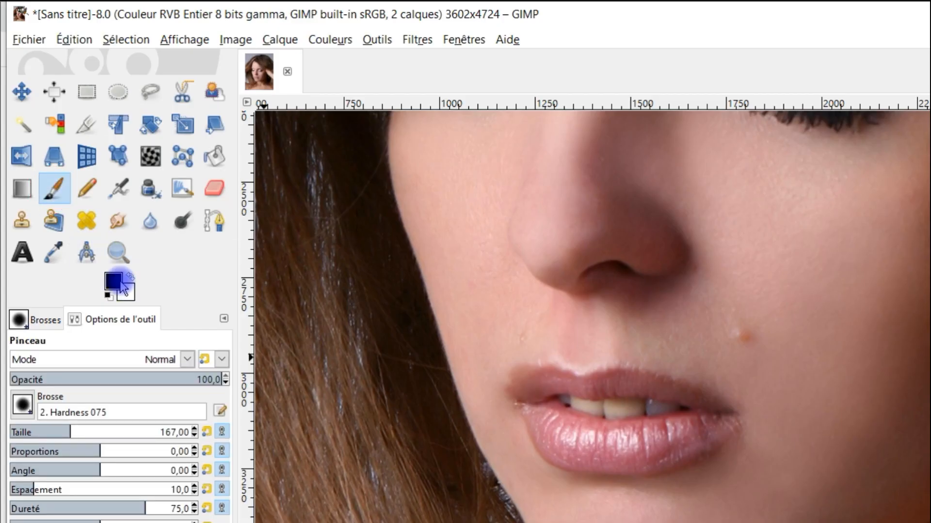
click(116, 283)
drag(282, 145, 221, 145)
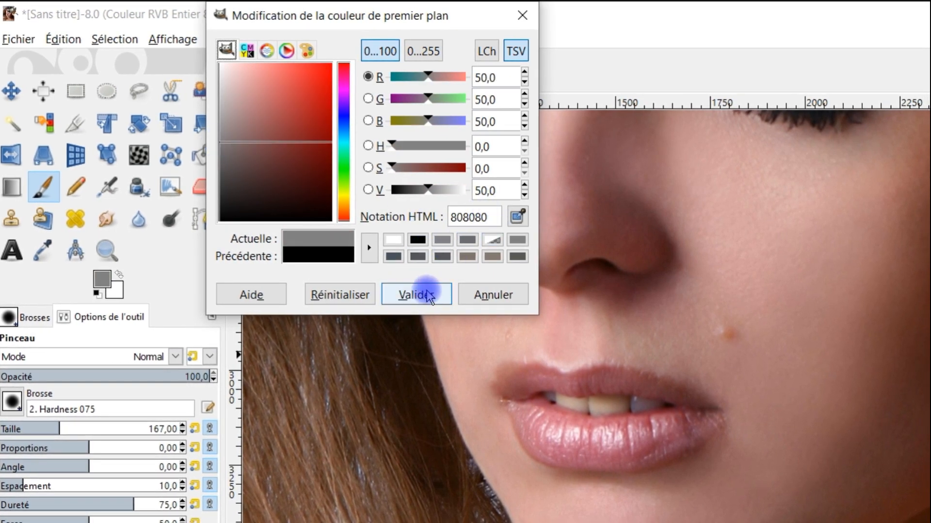
click(429, 295)
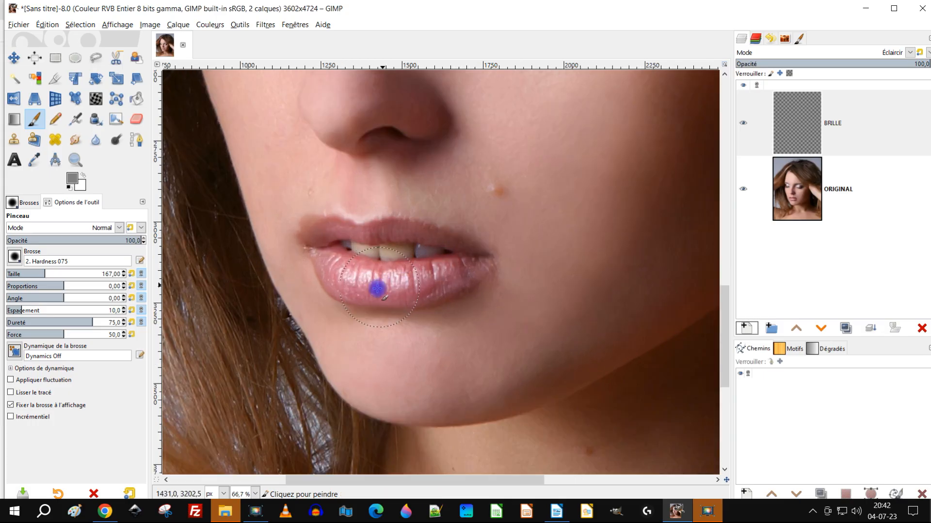
- Paint two neighbouring grey dabs on the lower lip on the BRILLE layer with the size 167 Hardness 075 brush
ctrl+scroll(358, 260, up, 1)
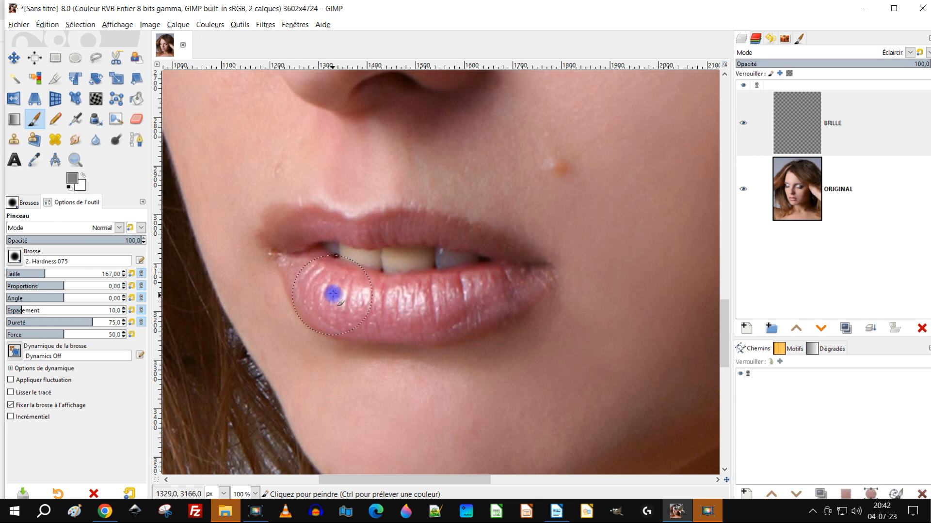
click(345, 292)
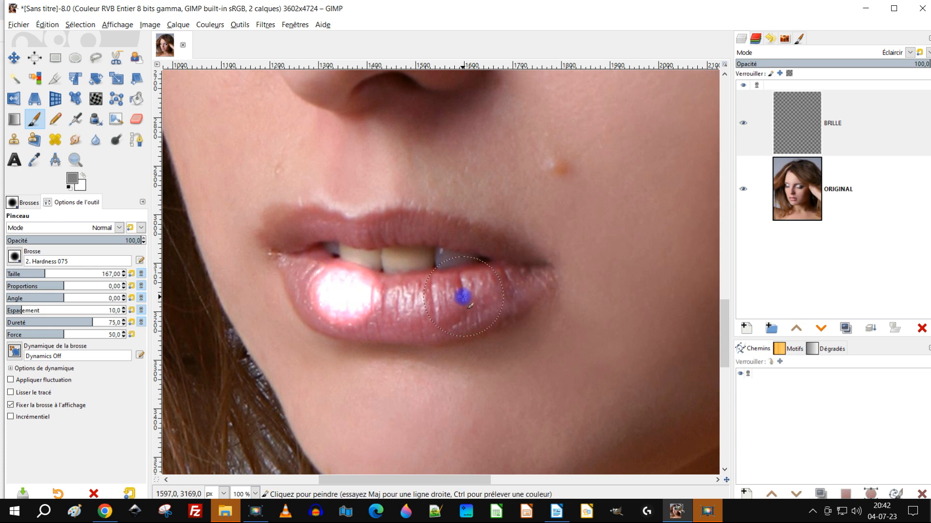
click(421, 301)
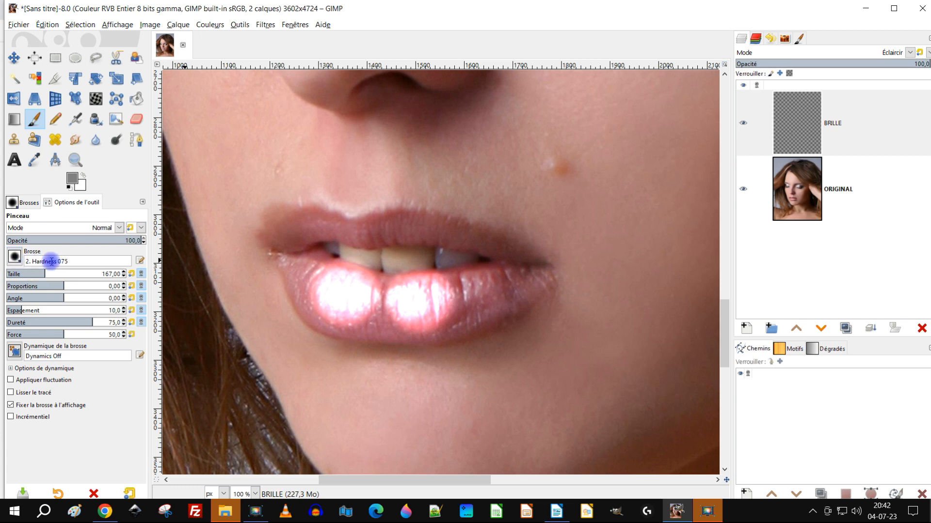
click(14, 257)
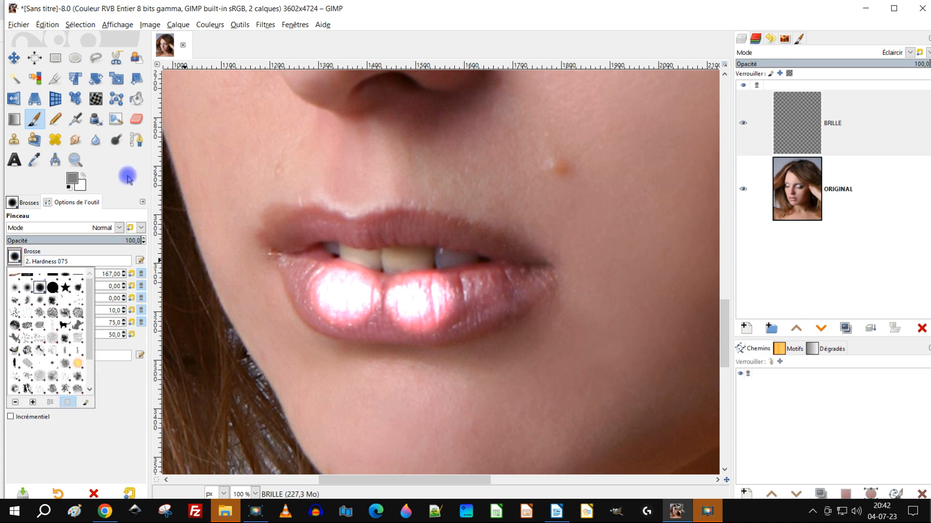
click(128, 179)
click(38, 121)
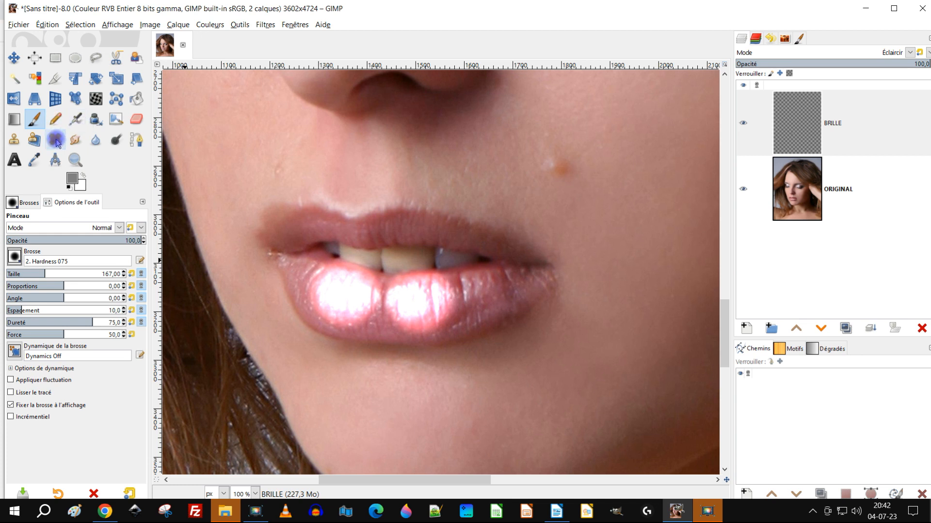
- Smudge the two grey dabs outward until the shine covers the whole lower and upper lip
click(78, 140)
scroll(340, 296, up, 1)
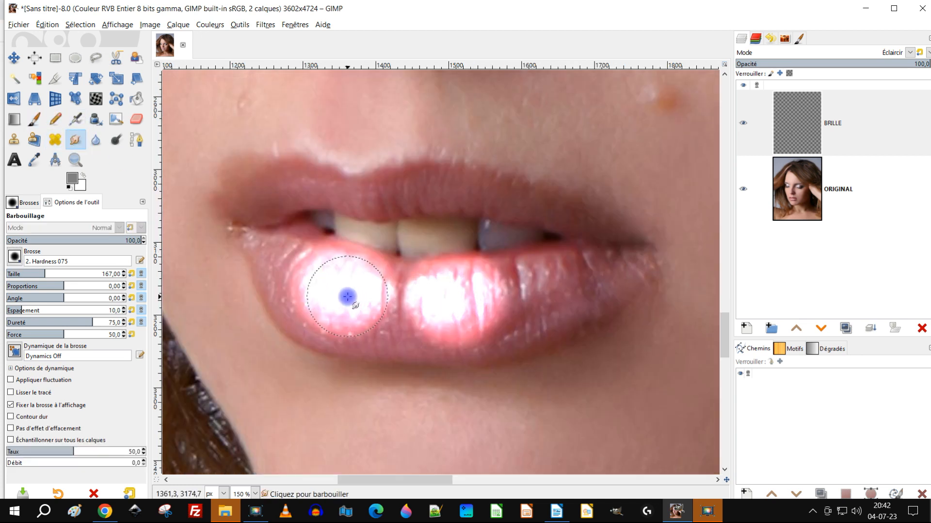
mouse_move(290, 268)
mouse_down()
mouse_move(264, 252)
mouse_move(289, 276)
mouse_move(293, 323)
mouse_move(304, 328)
mouse_move(331, 305)
mouse_move(397, 336)
mouse_move(370, 307)
mouse_move(432, 306)
mouse_move(365, 290)
mouse_move(498, 305)
mouse_move(468, 298)
mouse_move(517, 302)
mouse_move(498, 294)
mouse_move(569, 287)
mouse_move(504, 296)
mouse_move(598, 260)
mouse_move(503, 285)
mouse_move(549, 262)
mouse_move(539, 270)
mouse_move(585, 262)
mouse_move(498, 308)
mouse_move(549, 309)
mouse_move(615, 289)
mouse_move(570, 294)
mouse_move(625, 269)
mouse_move(475, 306)
mouse_move(546, 310)
mouse_move(511, 314)
mouse_move(509, 329)
mouse_move(543, 332)
mouse_move(473, 324)
mouse_move(456, 339)
mouse_move(423, 337)
mouse_move(423, 324)
mouse_move(378, 337)
mouse_move(398, 331)
mouse_move(306, 320)
mouse_move(326, 306)
mouse_move(288, 299)
mouse_move(281, 284)
mouse_move(309, 274)
mouse_move(247, 203)
mouse_move(267, 233)
mouse_move(272, 187)
mouse_move(251, 208)
mouse_move(281, 193)
mouse_move(283, 268)
mouse_move(251, 198)
mouse_move(494, 197)
mouse_move(493, 205)
mouse_move(468, 199)
mouse_move(589, 229)
mouse_move(552, 284)
mouse_move(598, 272)
mouse_move(590, 231)
mouse_move(536, 208)
mouse_move(416, 179)
mouse_up()
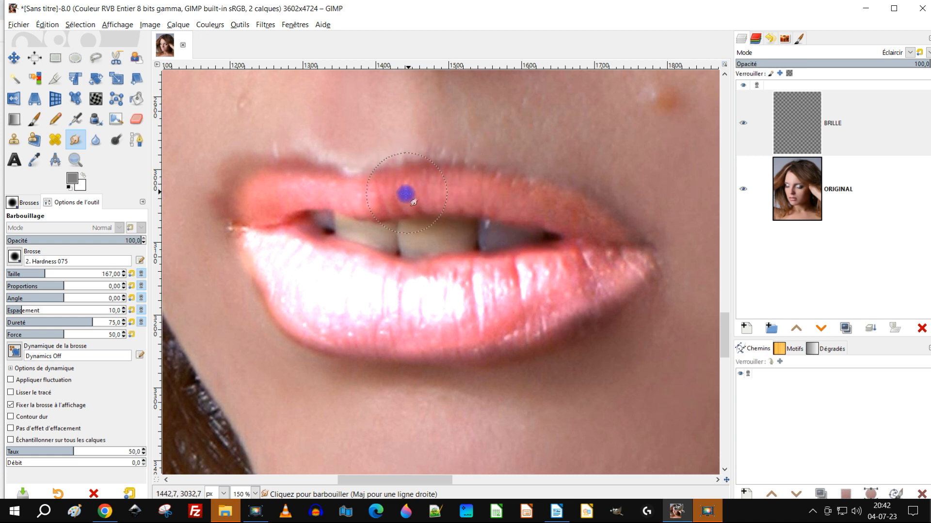
drag(388, 202, 318, 197)
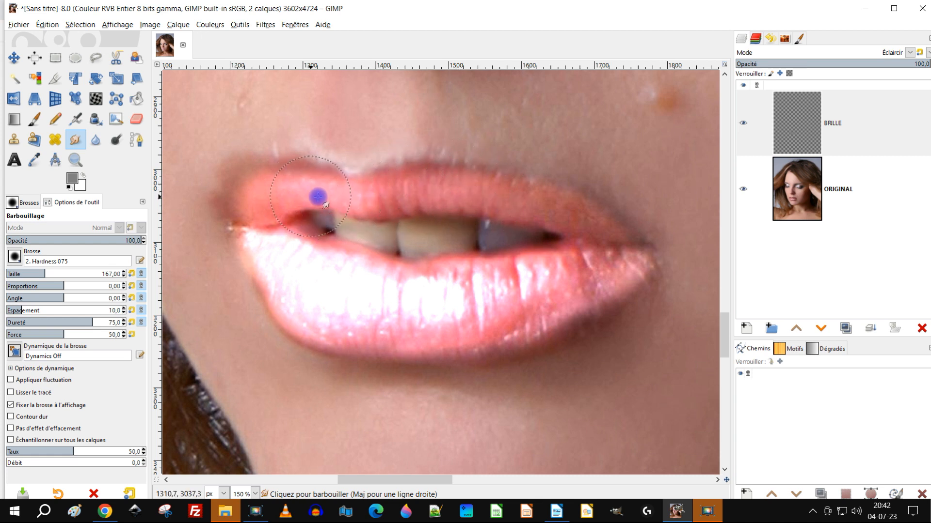
mouse_move(301, 272)
mouse_down()
mouse_move(484, 332)
mouse_move(541, 317)
mouse_move(484, 315)
mouse_move(585, 310)
mouse_move(514, 309)
mouse_move(548, 311)
mouse_move(614, 293)
mouse_move(566, 300)
mouse_move(600, 284)
mouse_move(421, 326)
mouse_move(474, 347)
mouse_move(523, 344)
mouse_move(498, 330)
mouse_move(561, 326)
mouse_move(456, 324)
mouse_move(405, 343)
mouse_move(398, 331)
mouse_move(368, 342)
mouse_move(317, 330)
mouse_move(335, 326)
mouse_move(312, 329)
mouse_move(315, 305)
mouse_move(289, 304)
mouse_move(293, 284)
mouse_move(262, 276)
mouse_move(272, 241)
mouse_move(256, 232)
mouse_move(247, 212)
mouse_move(274, 216)
mouse_move(261, 196)
mouse_up()
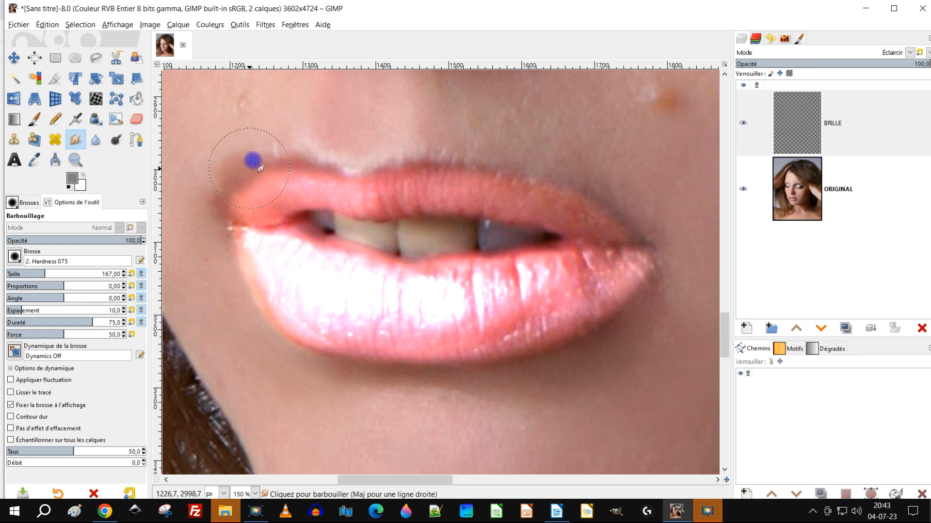
- Smudge along the lip corners and outer edges so the shine follows the lip contour
drag(268, 160, 311, 161)
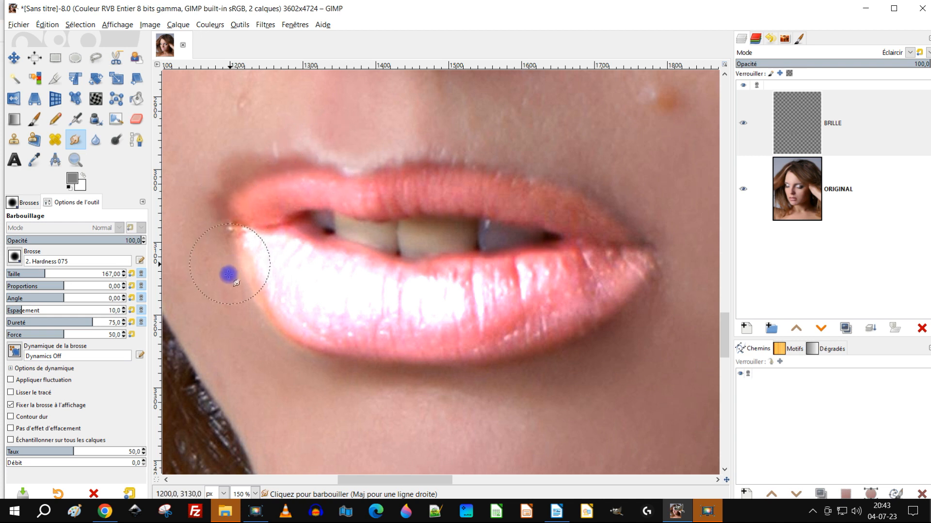
mouse_move(220, 274)
mouse_down()
mouse_move(234, 268)
mouse_move(218, 274)
mouse_up()
mouse_move(218, 318)
mouse_down()
mouse_move(241, 309)
mouse_move(259, 330)
mouse_up()
mouse_move(514, 312)
mouse_down()
mouse_move(576, 315)
mouse_move(511, 320)
mouse_move(564, 324)
mouse_move(602, 309)
mouse_move(582, 301)
mouse_move(605, 294)
mouse_move(473, 321)
mouse_move(504, 329)
mouse_move(486, 345)
mouse_move(504, 346)
mouse_move(430, 338)
mouse_move(401, 346)
mouse_move(327, 333)
mouse_up()
mouse_move(491, 195)
mouse_down()
mouse_move(429, 177)
mouse_move(396, 197)
mouse_move(384, 184)
mouse_move(502, 189)
mouse_move(562, 213)
mouse_up()
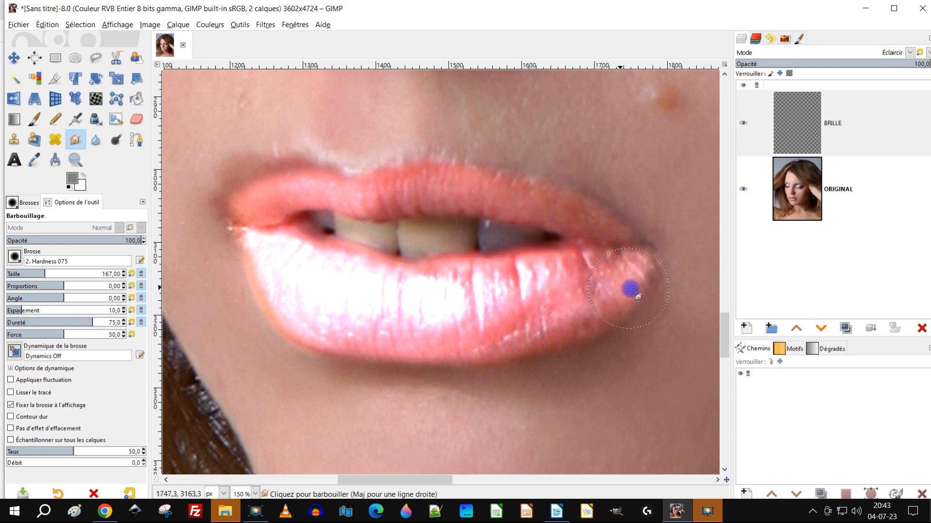
mouse_move(651, 313)
mouse_down()
mouse_move(604, 291)
mouse_move(639, 300)
mouse_move(620, 280)
mouse_move(639, 278)
mouse_move(629, 329)
mouse_up()
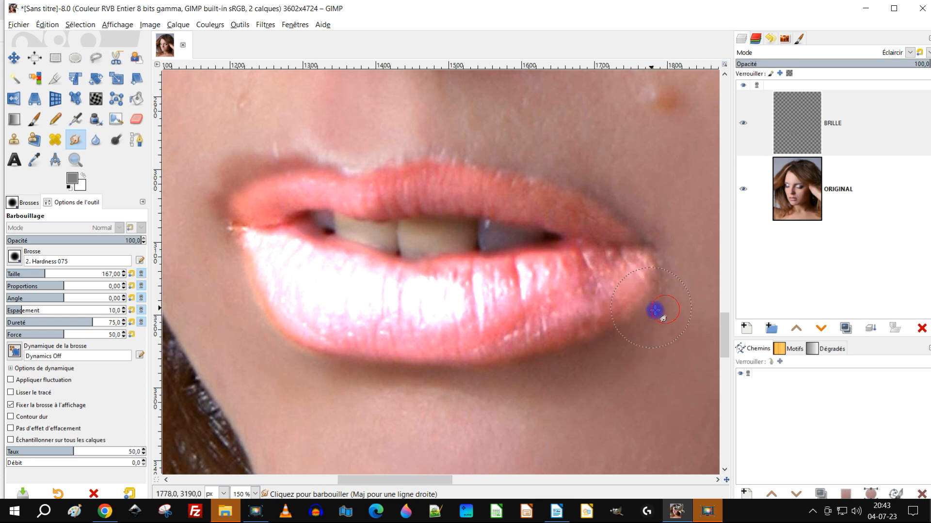
mouse_move(572, 300)
mouse_down()
mouse_move(560, 319)
mouse_move(516, 338)
mouse_move(448, 346)
mouse_move(305, 324)
mouse_move(339, 301)
mouse_up()
- Lower the BRILLE layer's opacity to 43.4 to soften the shine on the lips
click(824, 92)
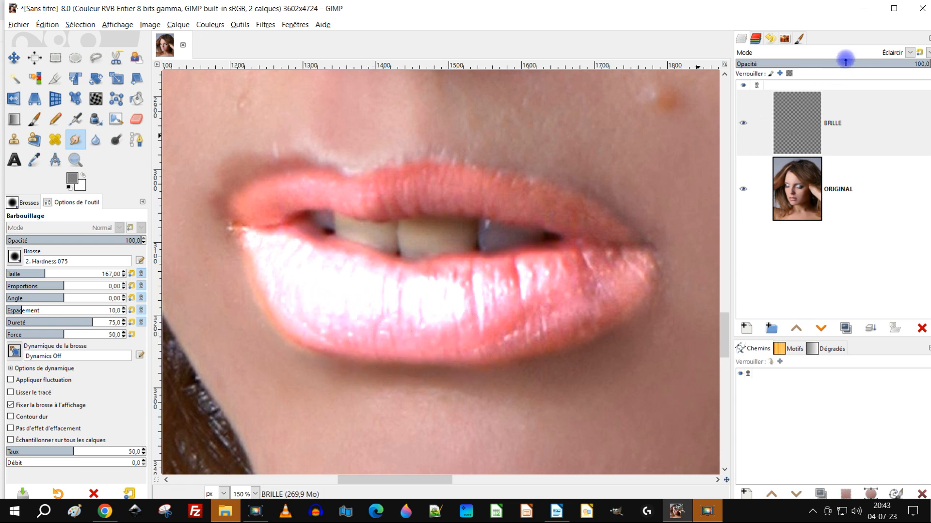
click(887, 64)
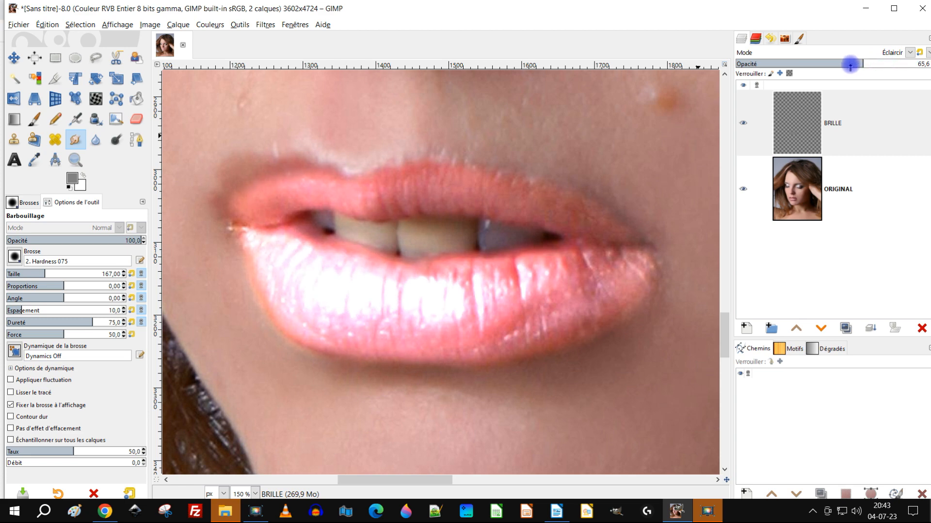
drag(850, 66, 827, 65)
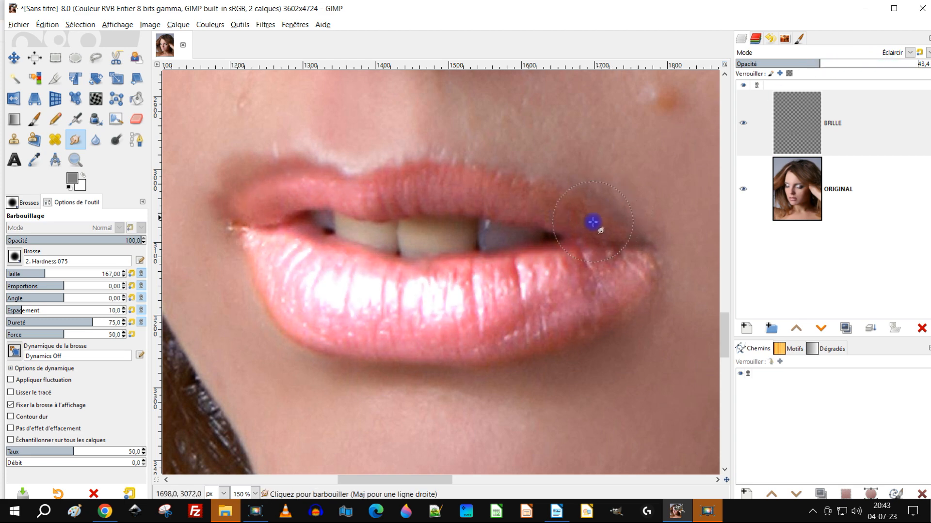
scroll(591, 223, down, 3)
scroll(409, 313, up, 4)
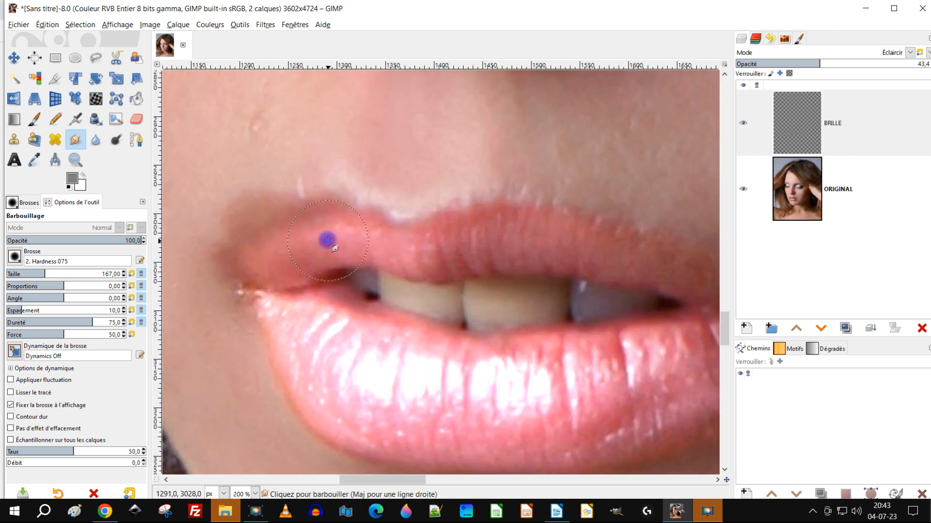
- Smudge the shine over the mouth corner nearest the hair and along the upper lip's outer edge
scroll(313, 221, down, 3)
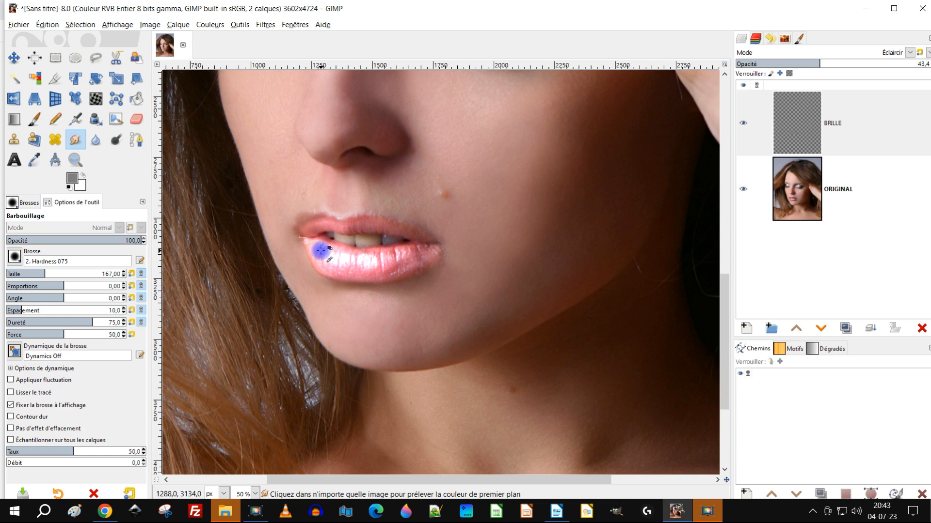
scroll(301, 229, up, 3)
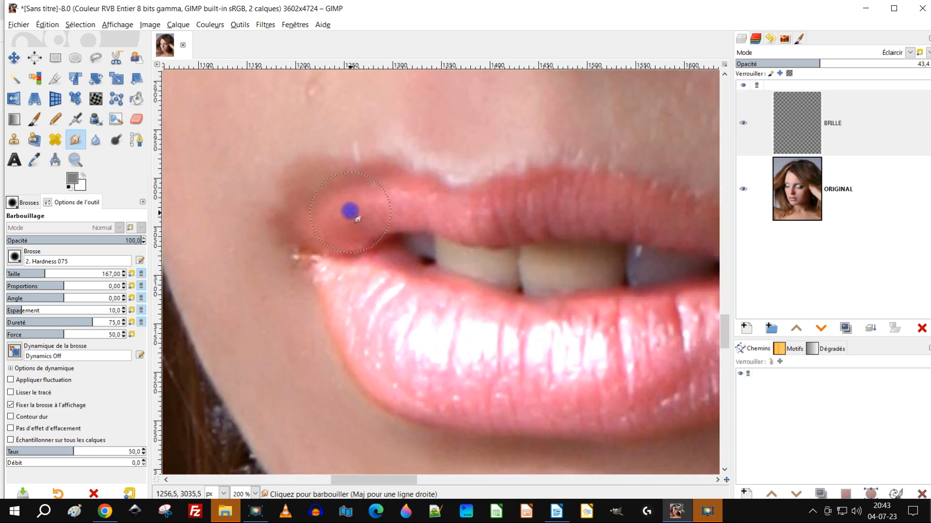
drag(319, 249, 328, 246)
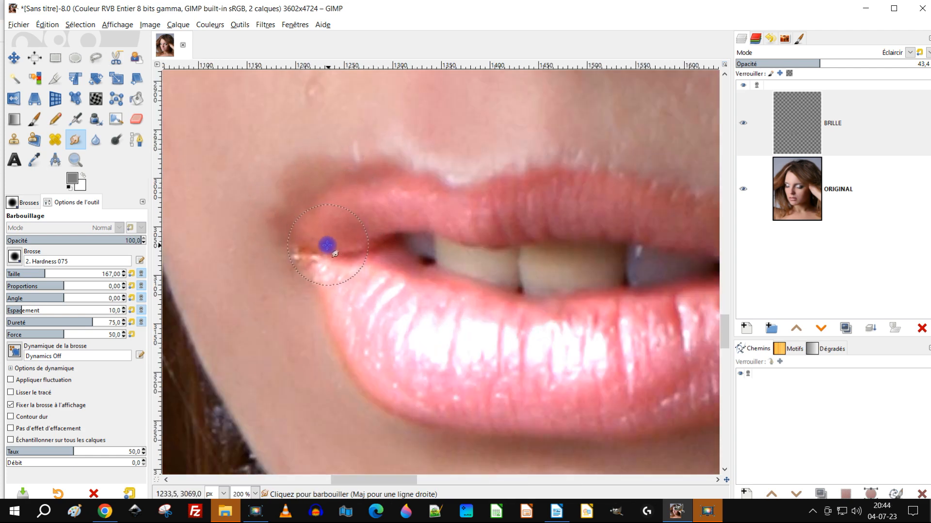
mouse_move(326, 180)
mouse_down()
mouse_move(367, 148)
mouse_move(355, 151)
mouse_move(362, 199)
mouse_up()
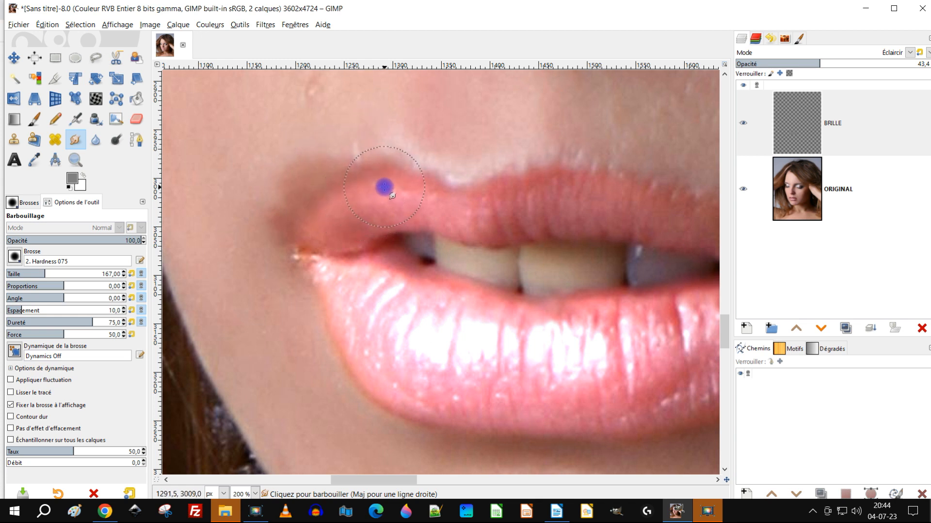
drag(412, 196, 446, 197)
scroll(473, 228, down, 5)
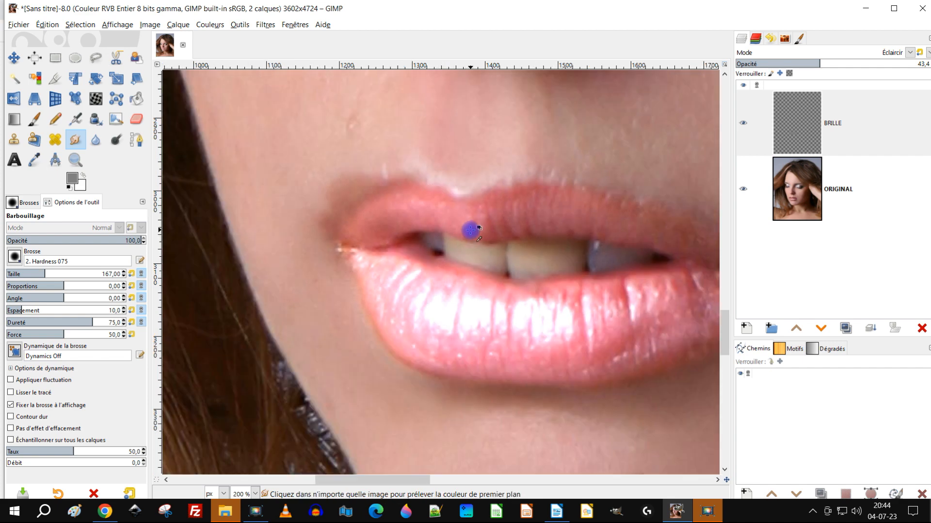
scroll(501, 213, up, 4)
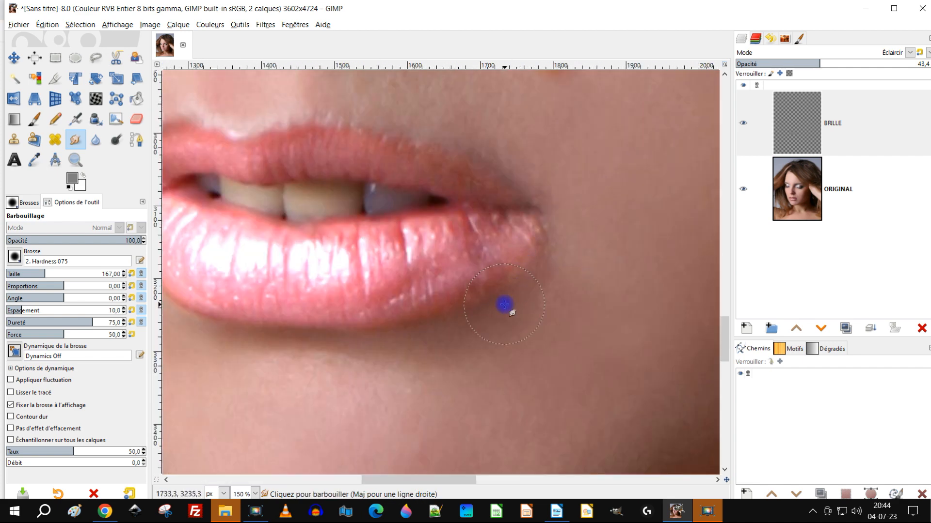
- Compare the whole face with and without the BRILLE layer
scroll(488, 278, down, 6)
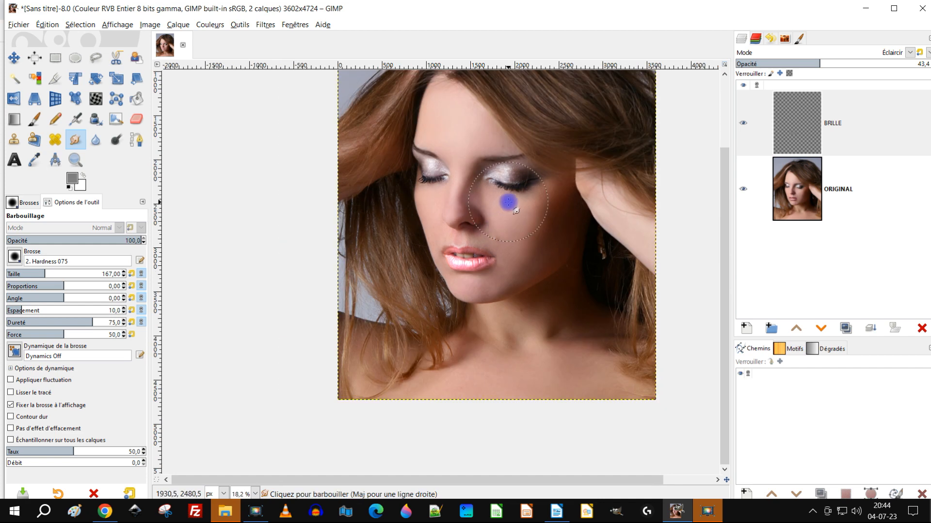
scroll(475, 264, up, 1)
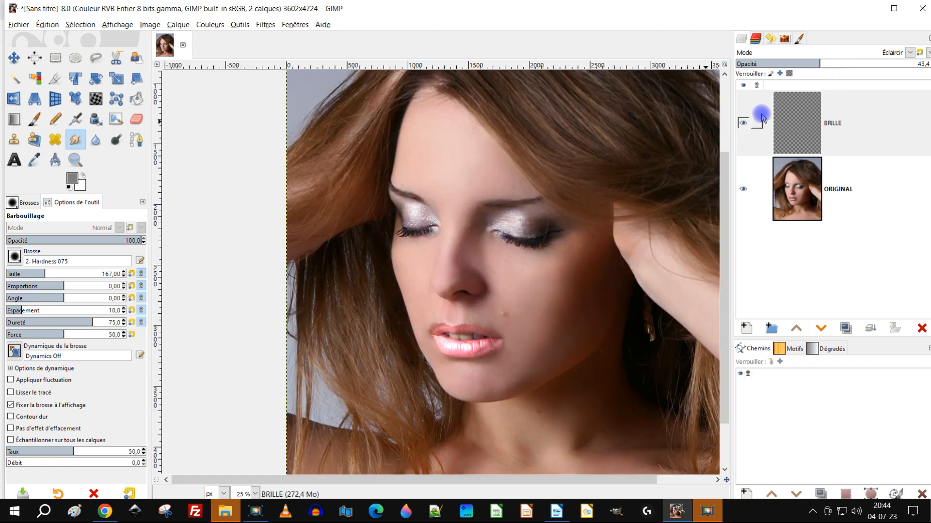
click(741, 123)
click(743, 125)
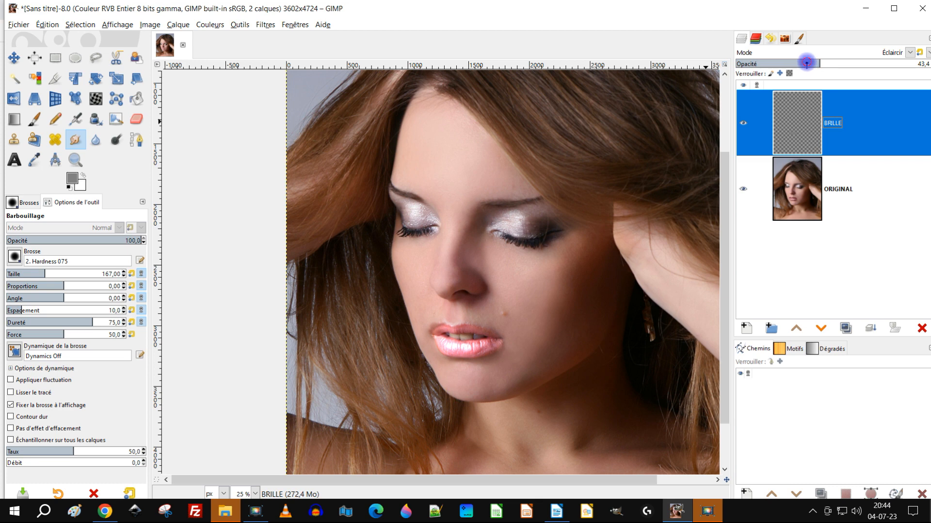
- Lower the BRILLE layer's opacity to 26.4 and toggle its visibility to judge the shine
drag(806, 62, 791, 64)
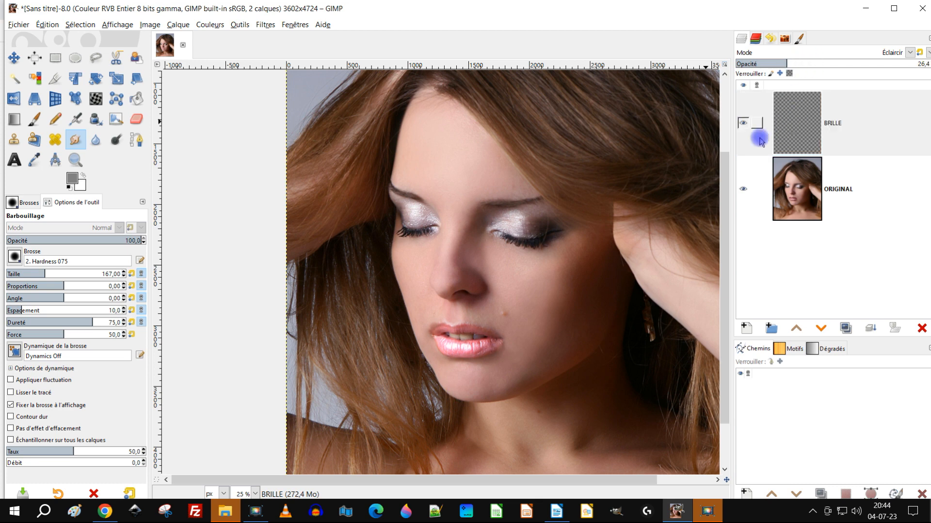
click(745, 124)
click(744, 124)
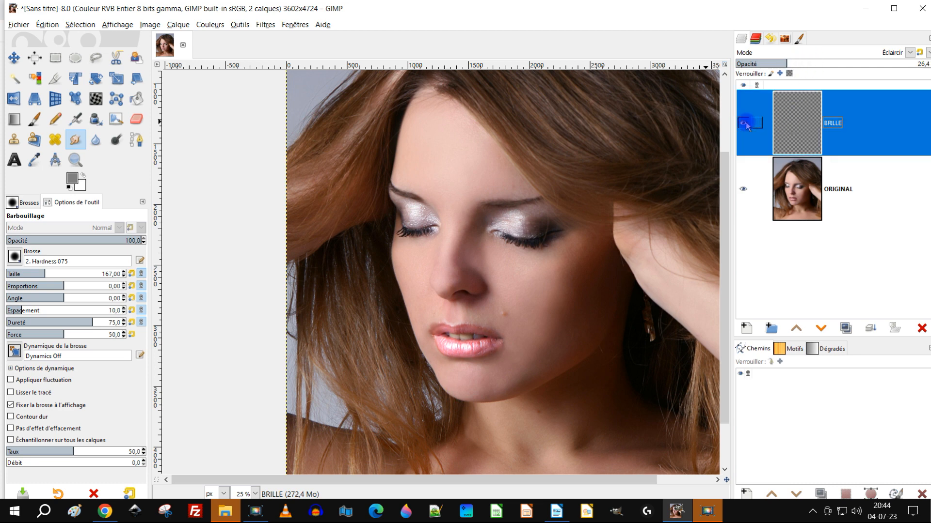
- Set the BRILLE layer's opacity to 54.1 for a stronger lip shine
scroll(482, 367, up, 1)
drag(622, 287, 594, 267)
click(743, 122)
click(797, 57)
click(834, 41)
drag(829, 63, 928, 65)
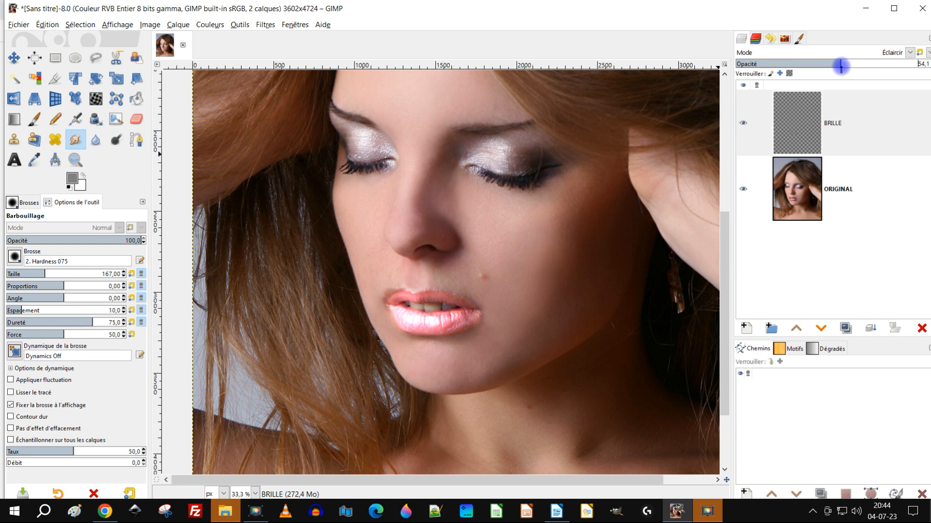
- Duplicate the ORIGINAL layer so the skin around the lips can be retouched on a copy
ctrl+scroll(416, 409, up, 3)
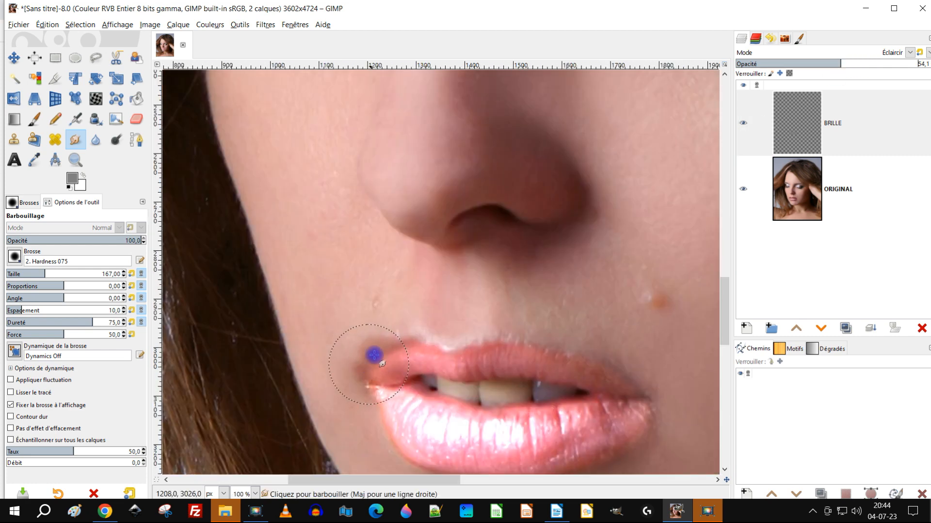
ctrl+scroll(361, 360, up, 1)
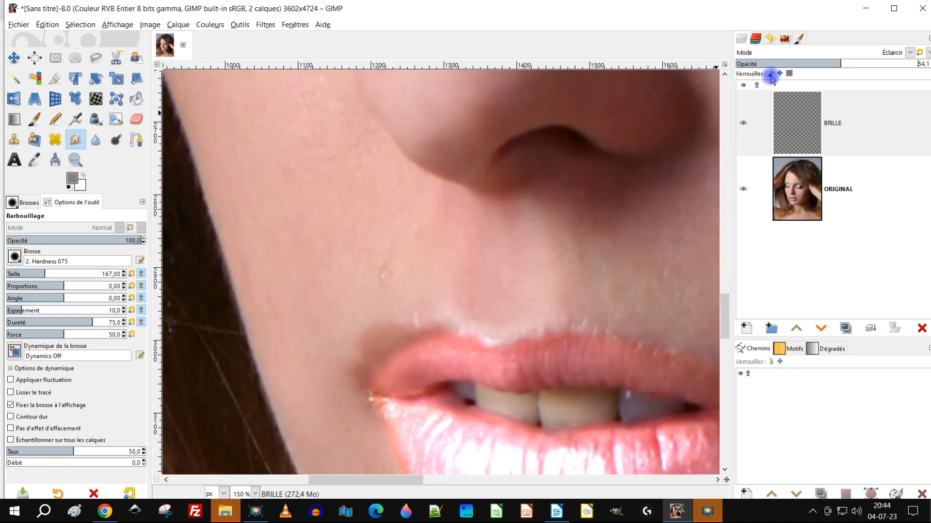
click(800, 184)
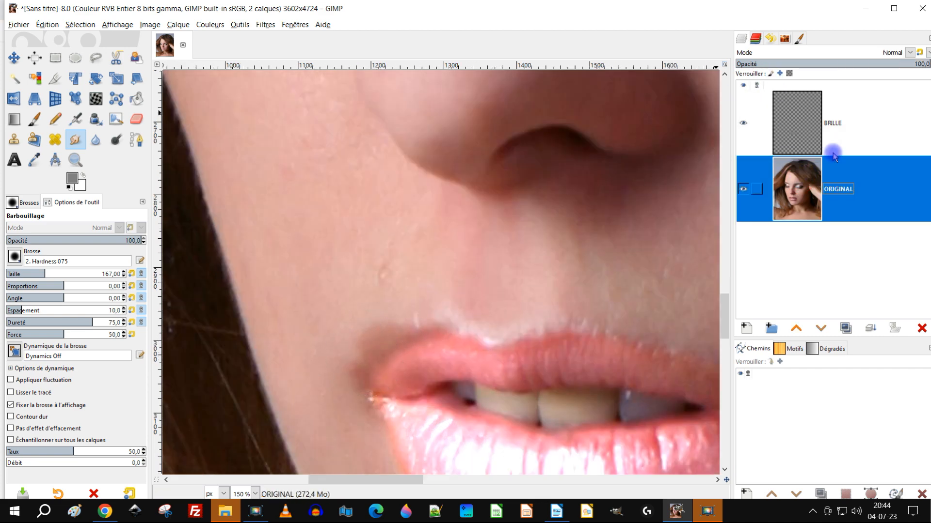
click(843, 330)
click(801, 197)
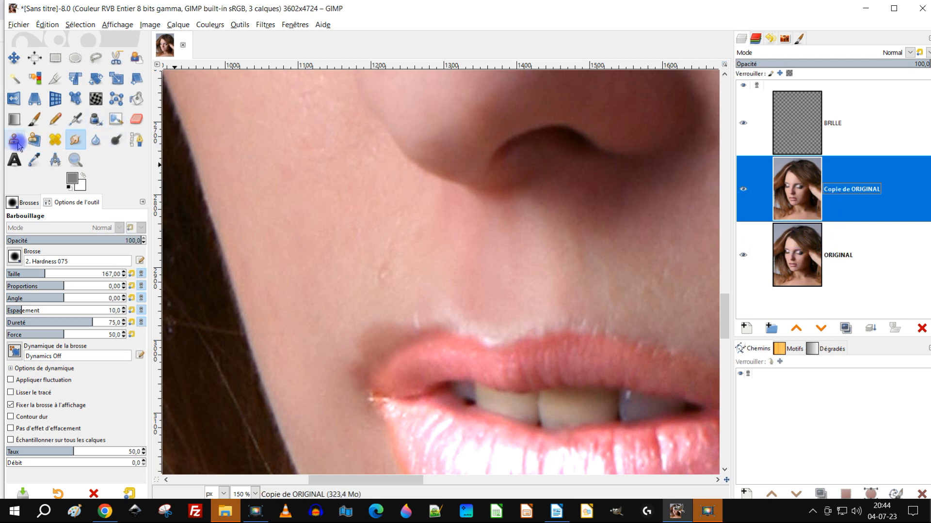
- Heal the shaded skin above the mouth corner on Copie de ORIGINAL, sampling clean cheek skin nearby
click(53, 140)
scroll(320, 334, up, 1)
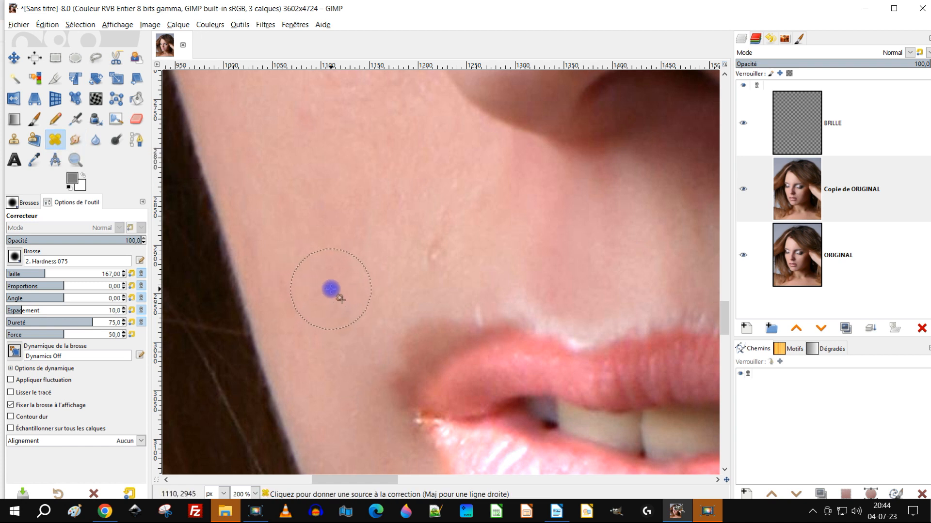
ctrl+click(341, 291)
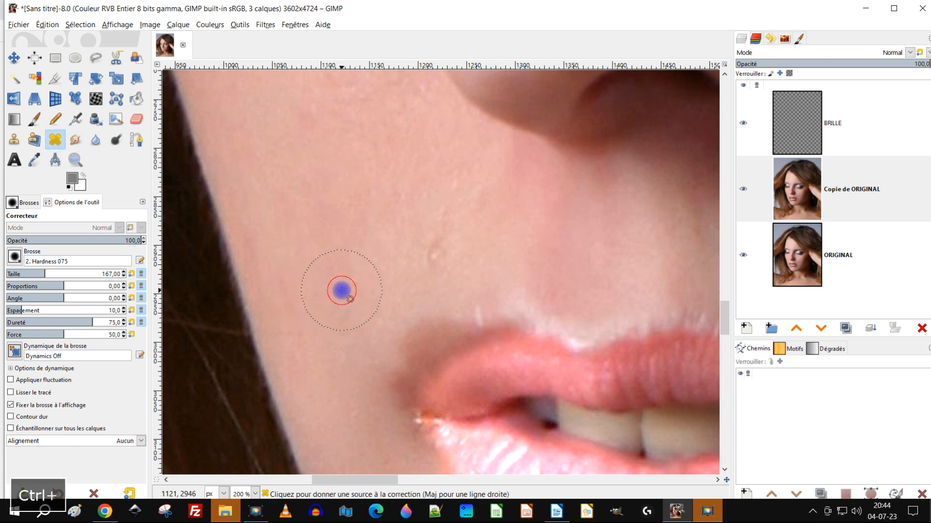
scroll(401, 336, up, 2)
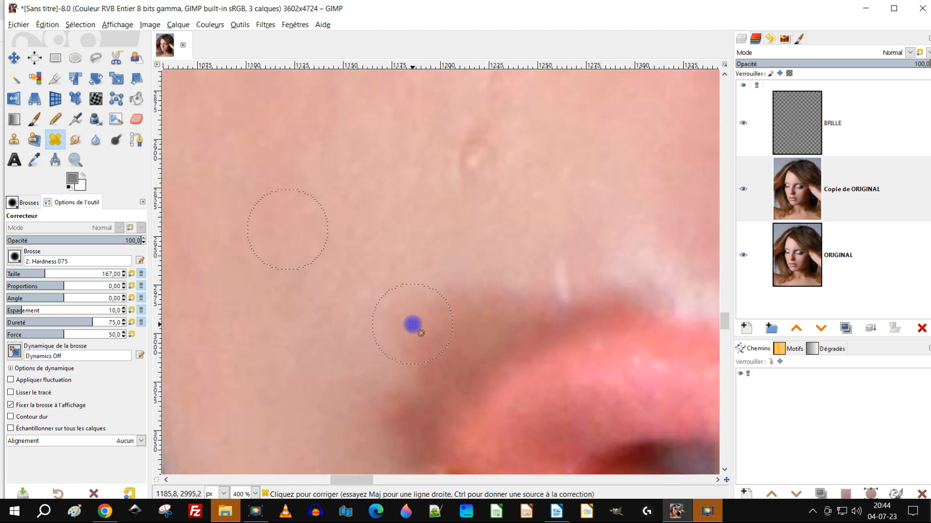
ctrl+click(415, 228)
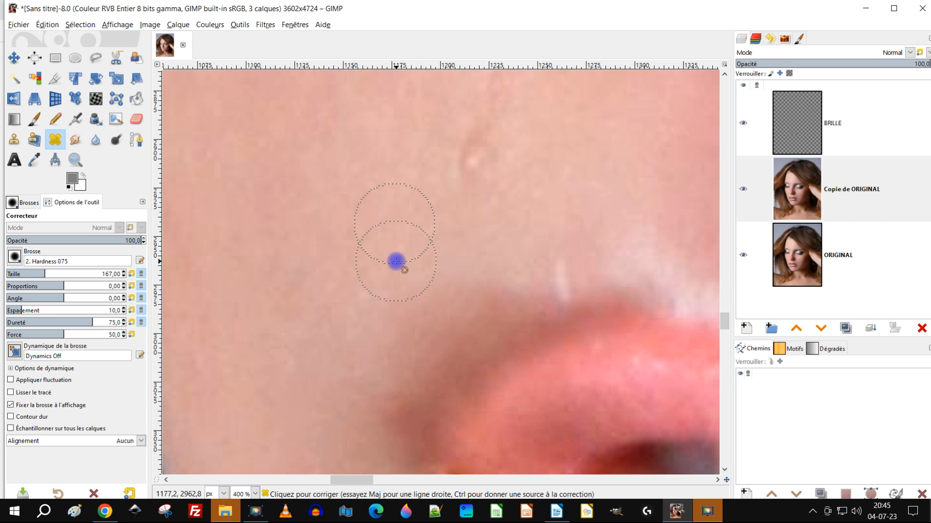
ctrl+click(377, 227)
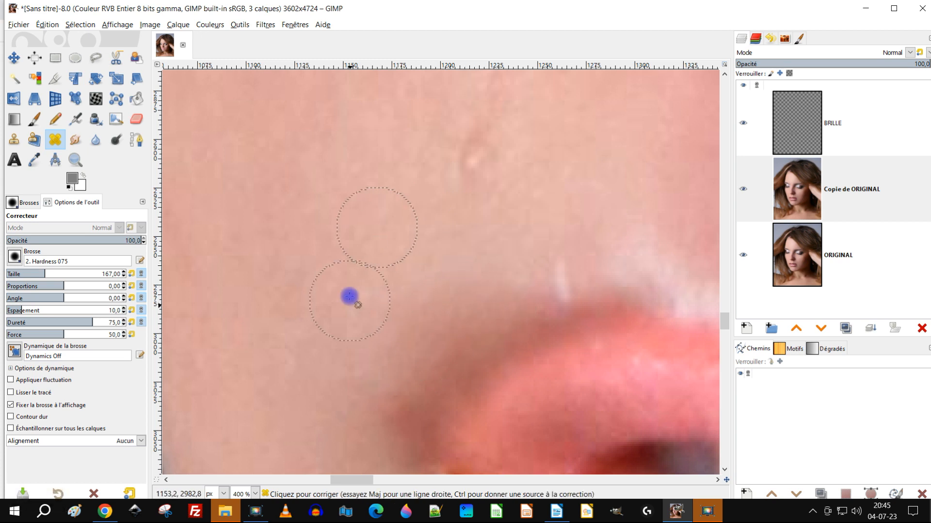
ctrl+click(344, 259)
ctrl+click(359, 243)
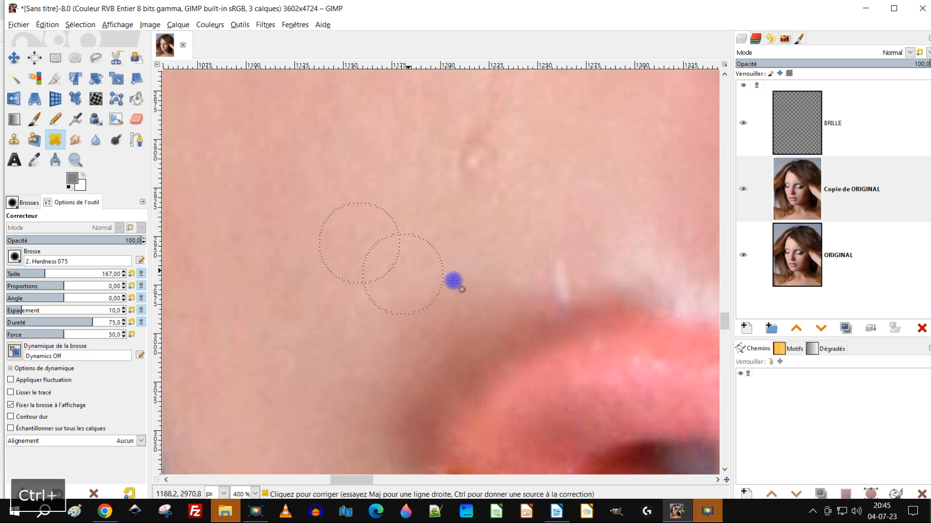
ctrl+click(399, 229)
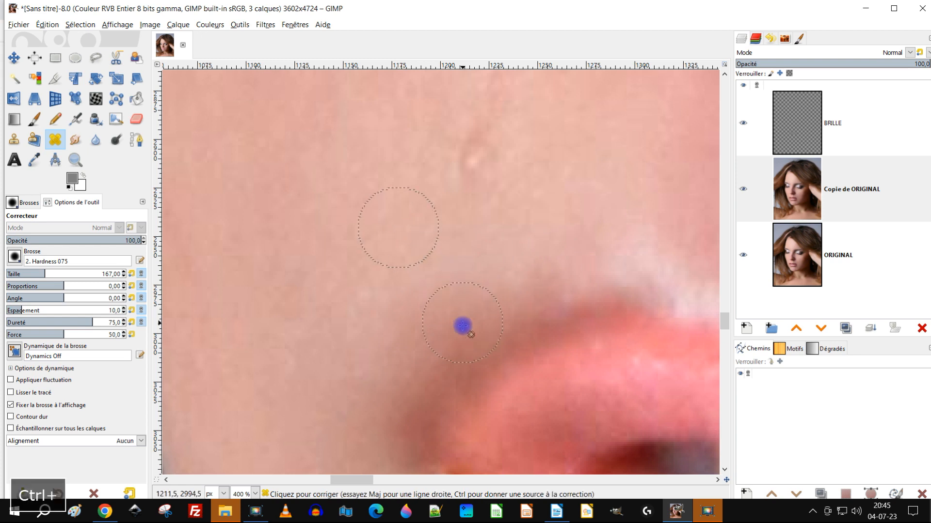
ctrl+click(326, 210)
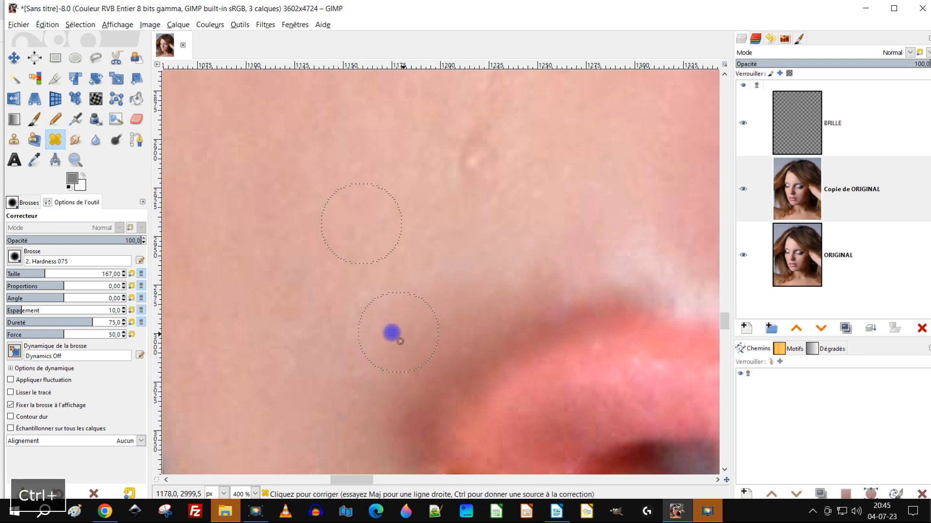
- Heal the small bump and the light hair mark above the upper lip, plus the skin along its edge
ctrl+click(328, 267)
ctrl+click(364, 204)
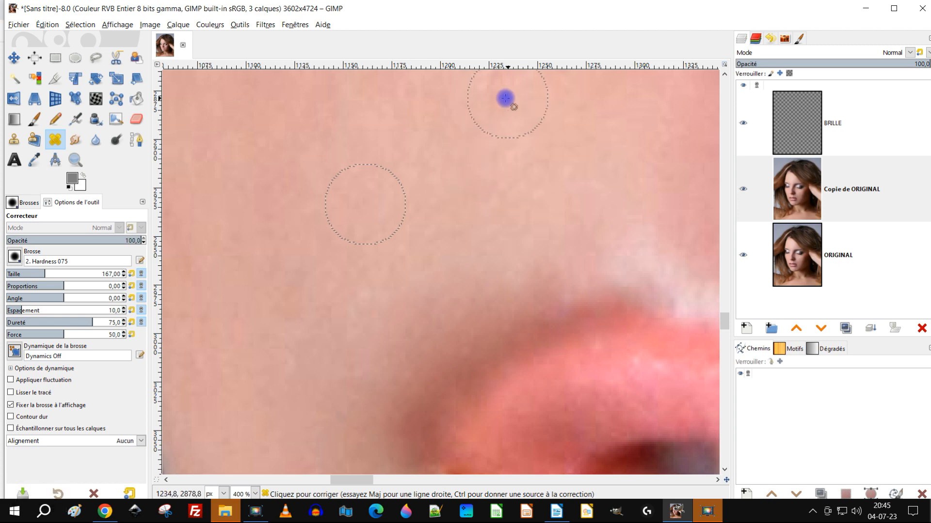
scroll(541, 162, down, 4)
scroll(541, 162, up, 4)
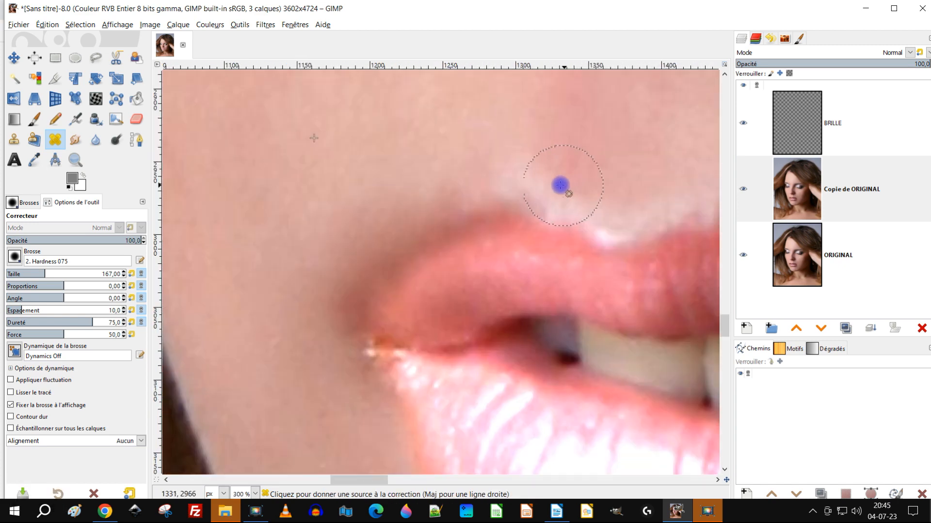
ctrl+click(335, 125)
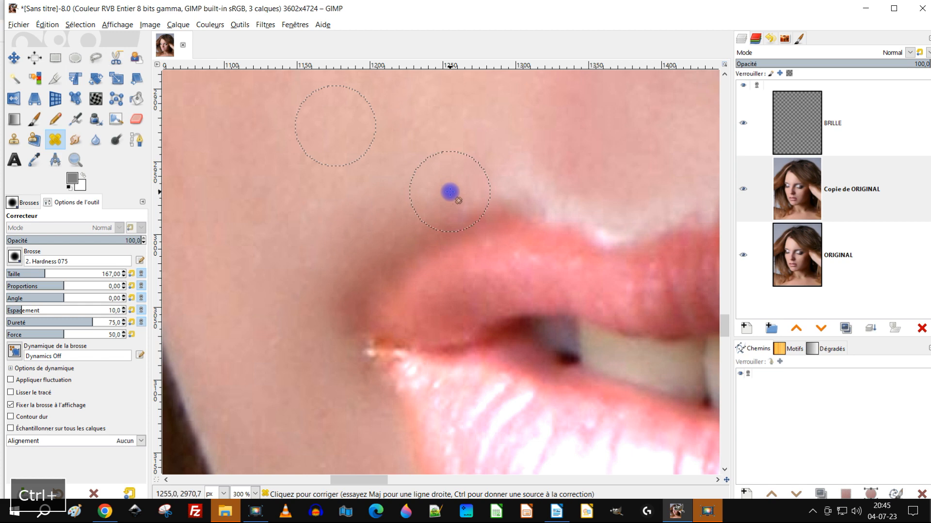
scroll(514, 202, down, 3)
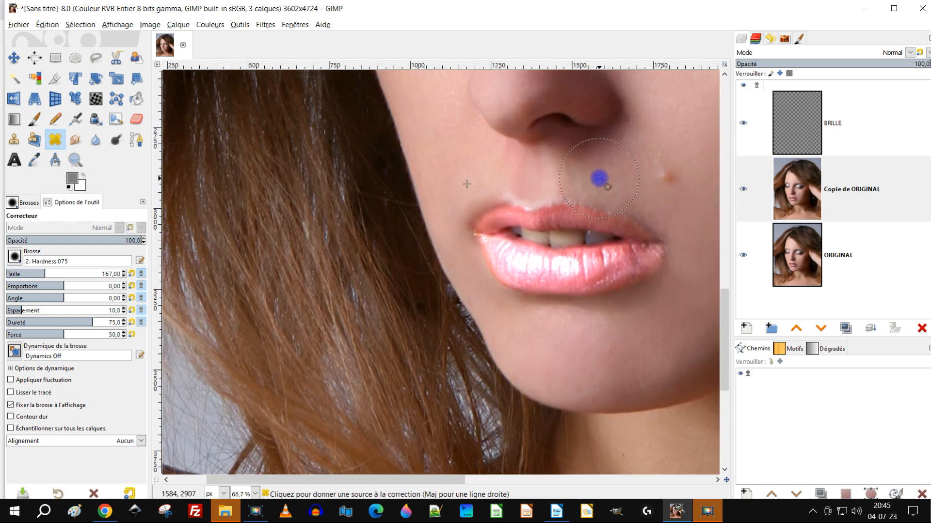
scroll(536, 191, up, 1)
drag(572, 197, 528, 202)
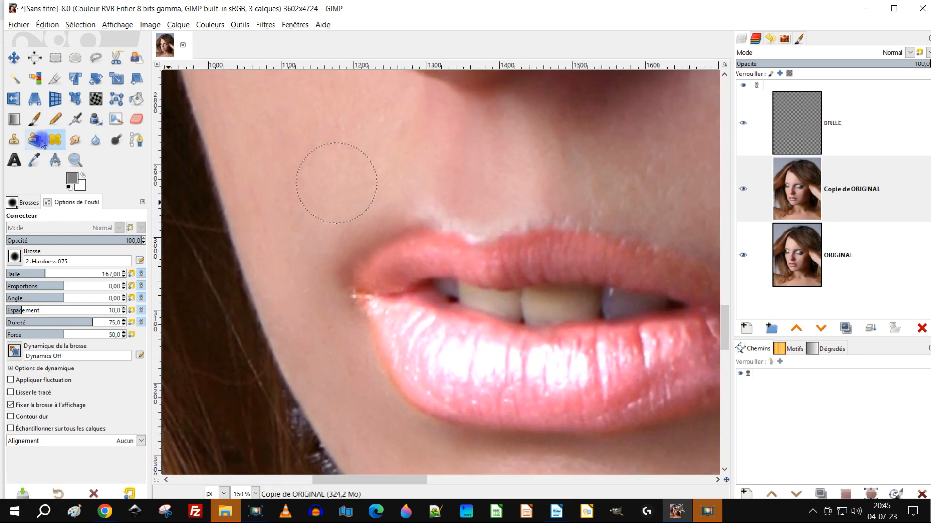
- Clone clean cheek skin at 43.5 opacity over the dark shading around the upper lip's outer corner
click(16, 140)
scroll(332, 214, up, 2)
ctrl+click(388, 182)
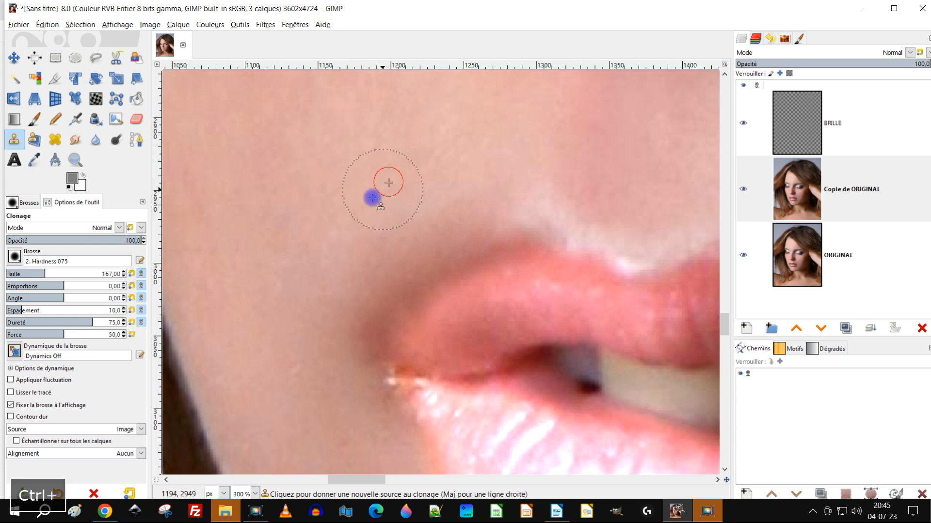
click(63, 242)
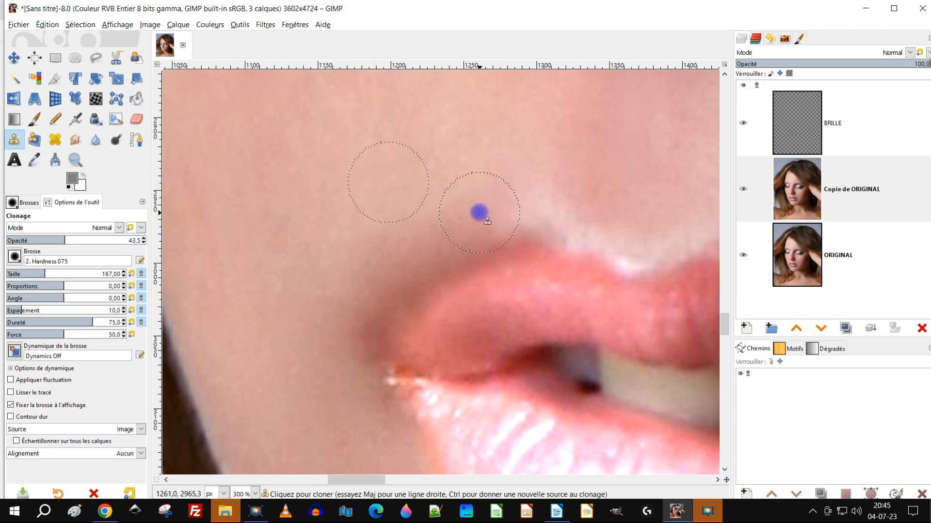
drag(461, 228, 428, 248)
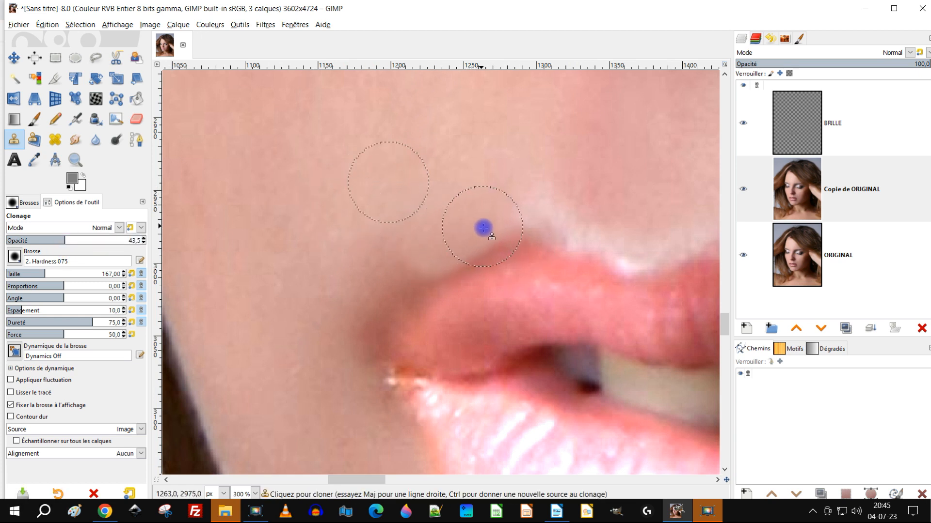
mouse_move(490, 228)
mouse_down()
mouse_move(510, 222)
mouse_move(424, 268)
mouse_move(384, 305)
mouse_move(396, 244)
mouse_move(362, 295)
mouse_move(357, 336)
mouse_move(407, 318)
mouse_up()
- Clone clean cheek skin at 20.5 opacity over the shaded skin just above the mouth's outer corner
scroll(551, 202, down, 5)
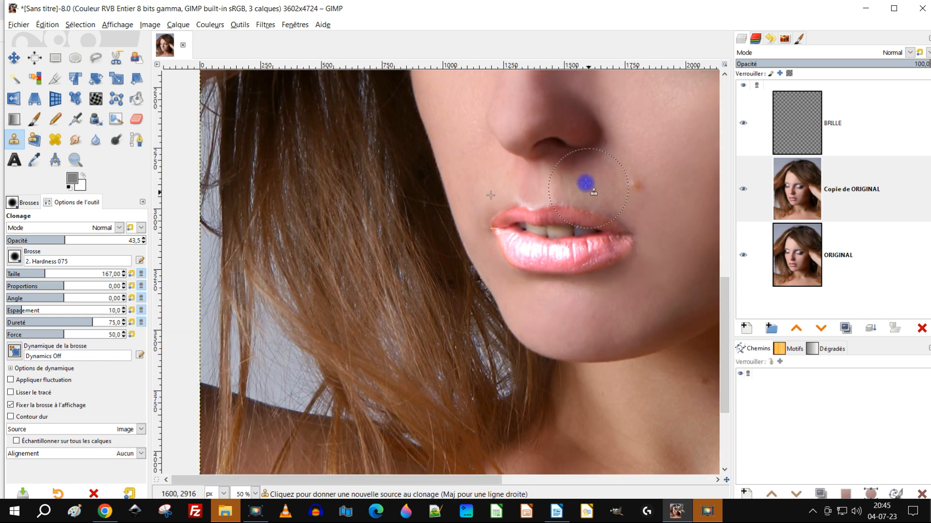
scroll(588, 190, up, 4)
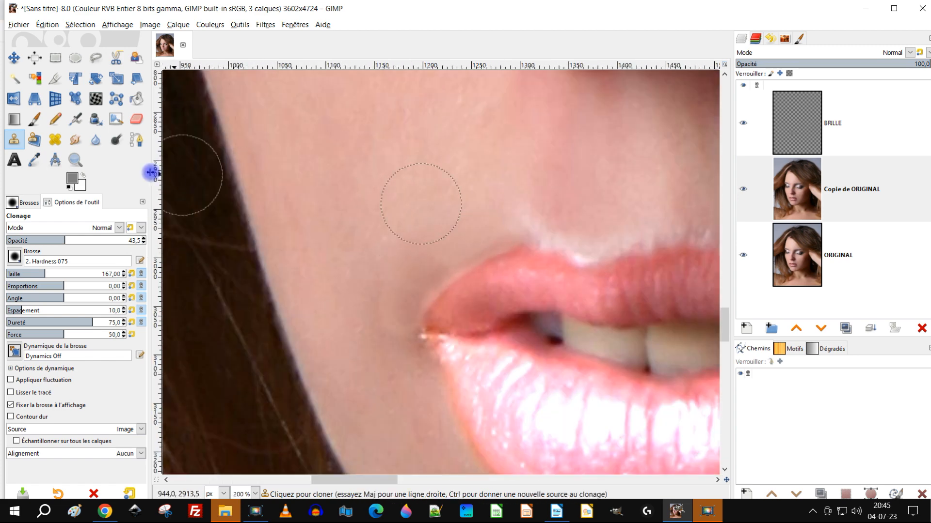
ctrl+click(399, 177)
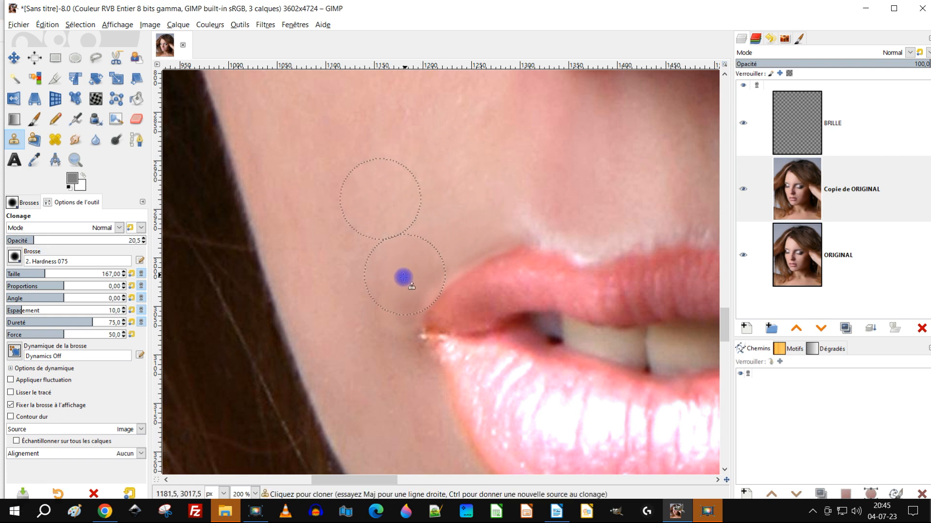
ctrl+click(351, 178)
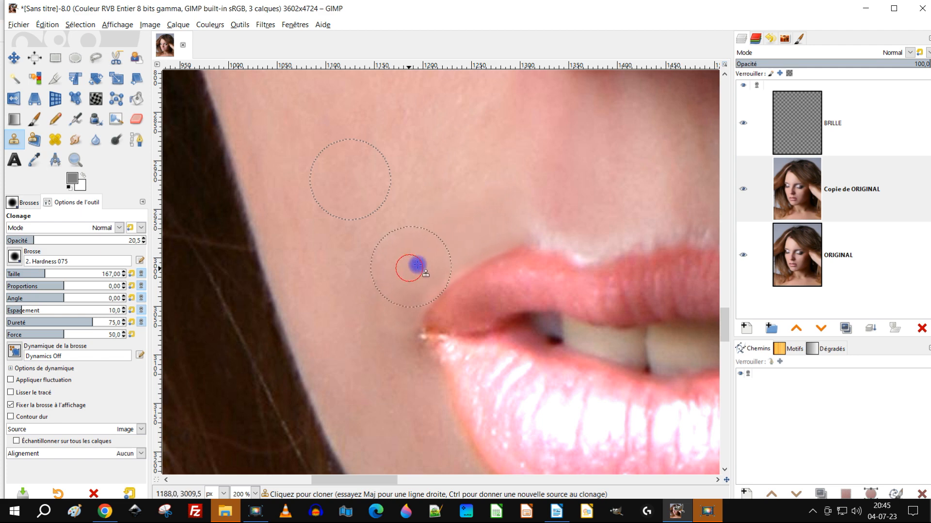
scroll(417, 266, down, 2)
scroll(501, 220, up, 3)
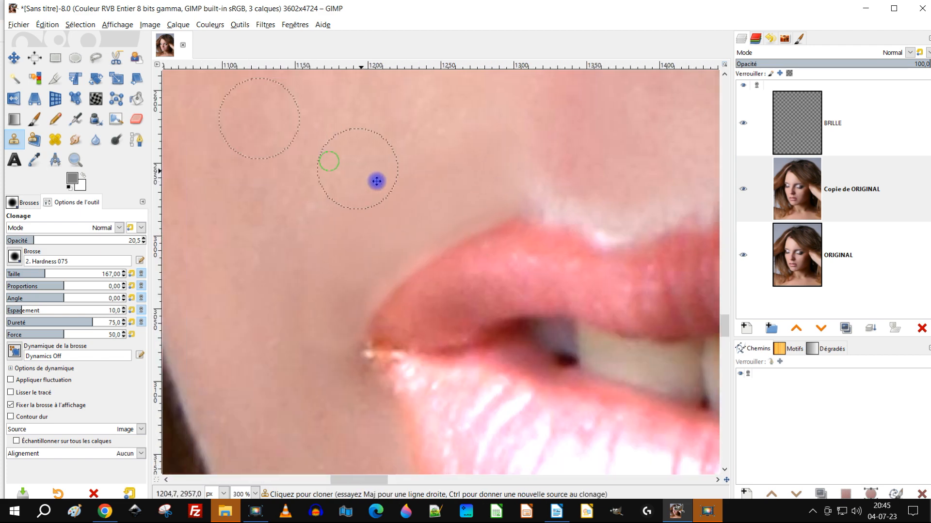
- Heal the skin above and beside the upper lip's outer edge at 100 opacity, sampling clean cheek skin nearby
click(55, 140)
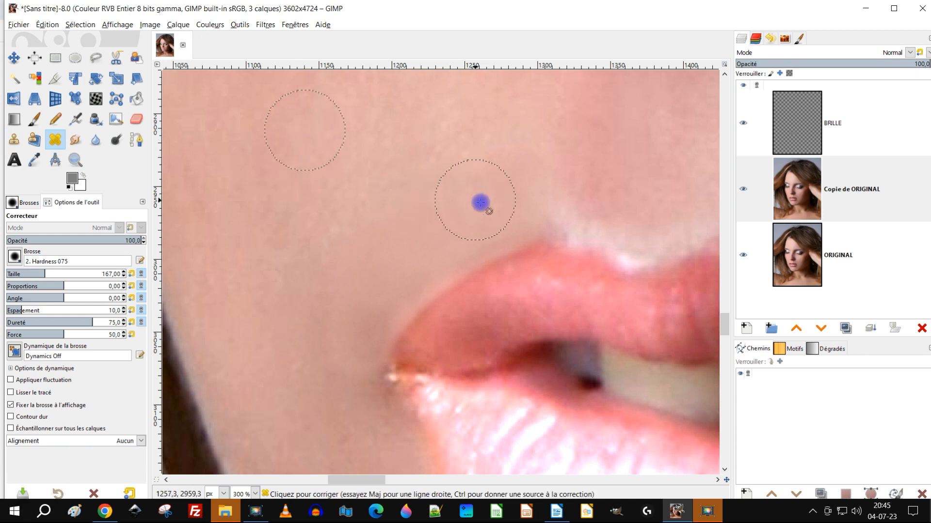
click(493, 180)
click(428, 222)
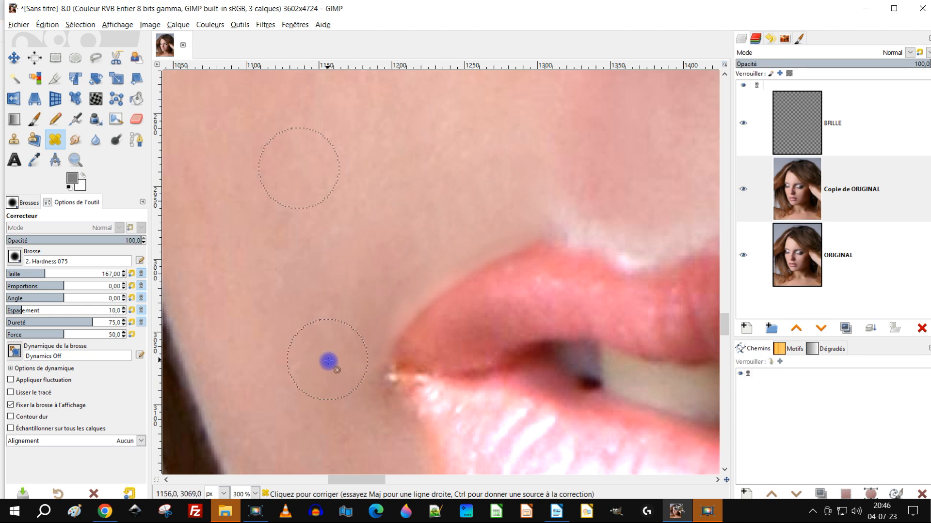
scroll(384, 285, down, 4)
scroll(487, 262, up, 4)
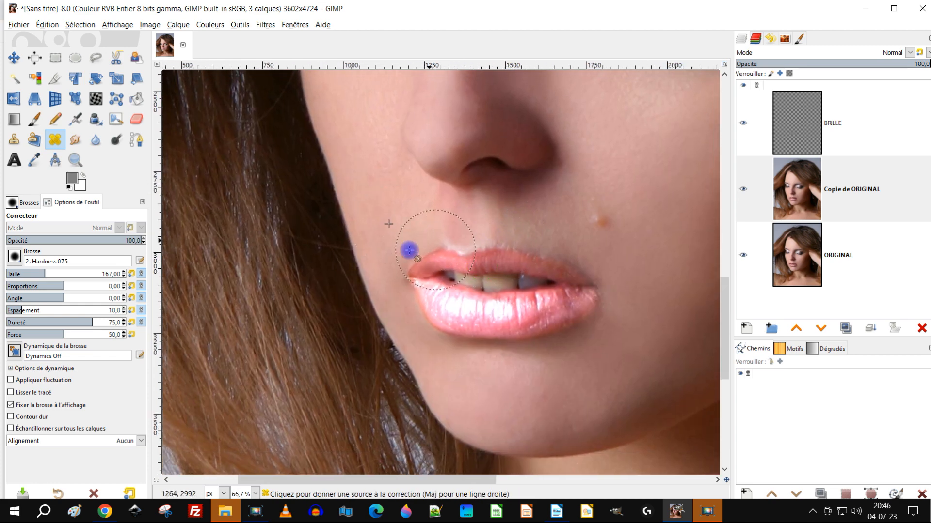
ctrl+click(382, 194)
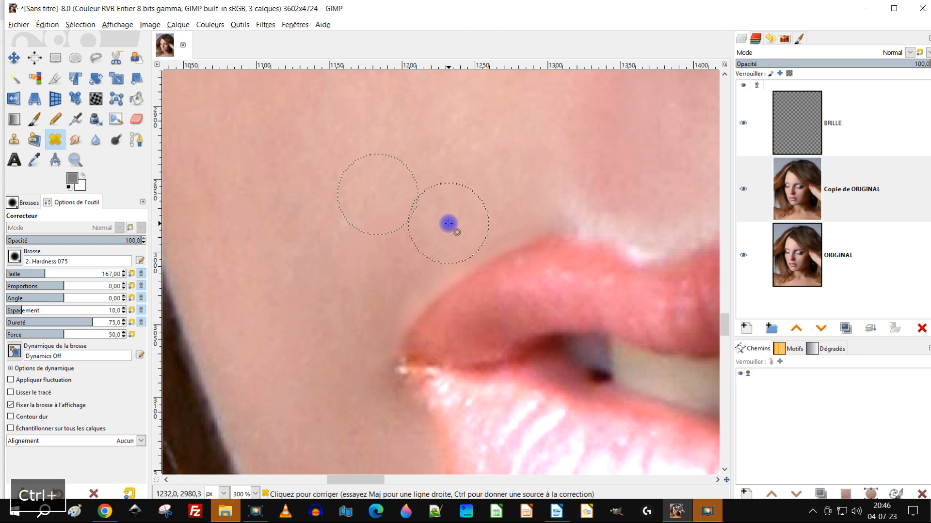
mouse_move(417, 250)
mouse_down()
mouse_move(380, 292)
mouse_move(390, 242)
mouse_move(364, 276)
mouse_up()
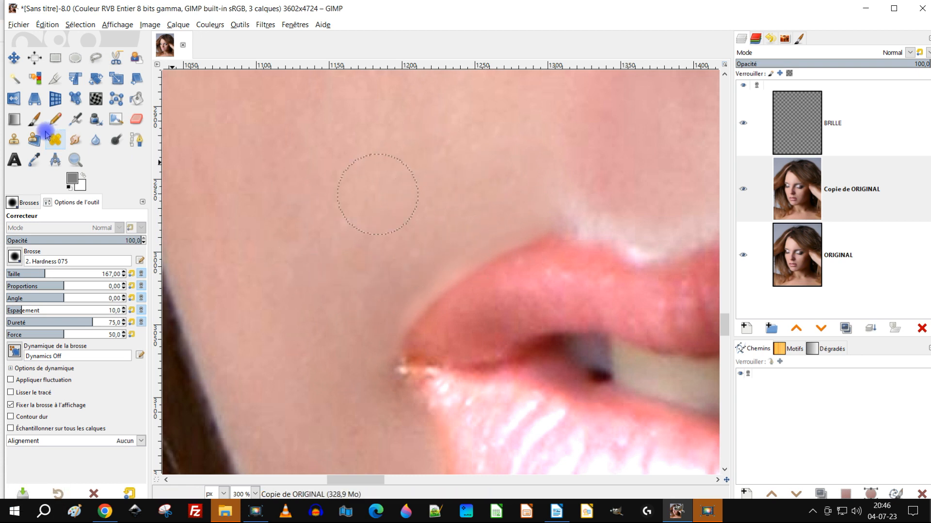
- Clone clean skin at 20.5 opacity along the upper lip's outer contour, resampling from the cheek above the mouth corner
click(13, 139)
scroll(349, 218, up, 2)
ctrl+click(388, 155)
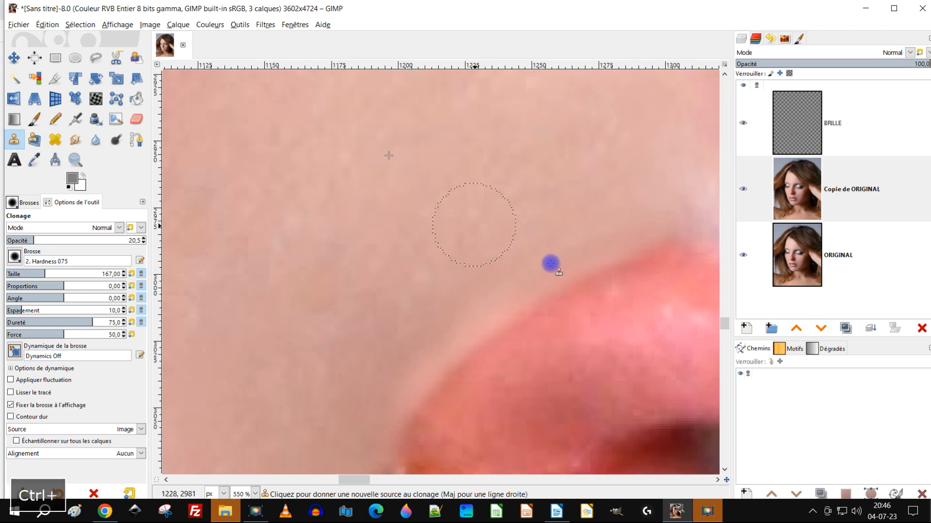
mouse_move(584, 244)
mouse_down()
mouse_move(664, 216)
mouse_move(543, 261)
mouse_move(452, 315)
mouse_up()
scroll(579, 245, down, 3)
scroll(584, 244, down, 2)
drag(588, 245, 445, 246)
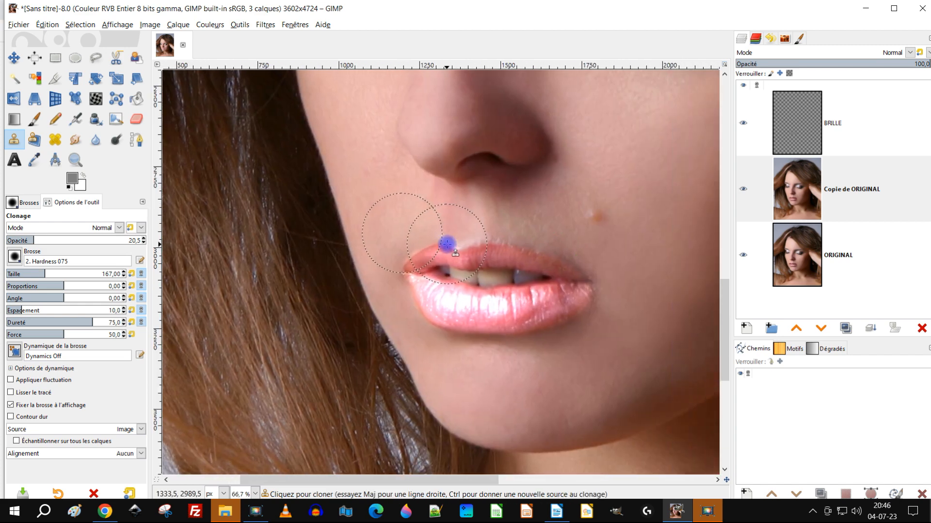
scroll(507, 252, up, 2)
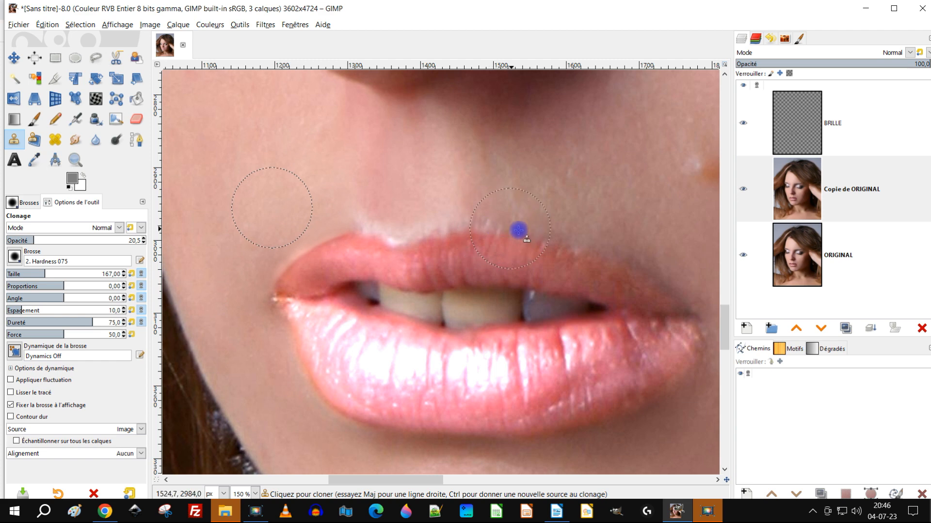
scroll(315, 240, up, 1)
ctrl+click(250, 173)
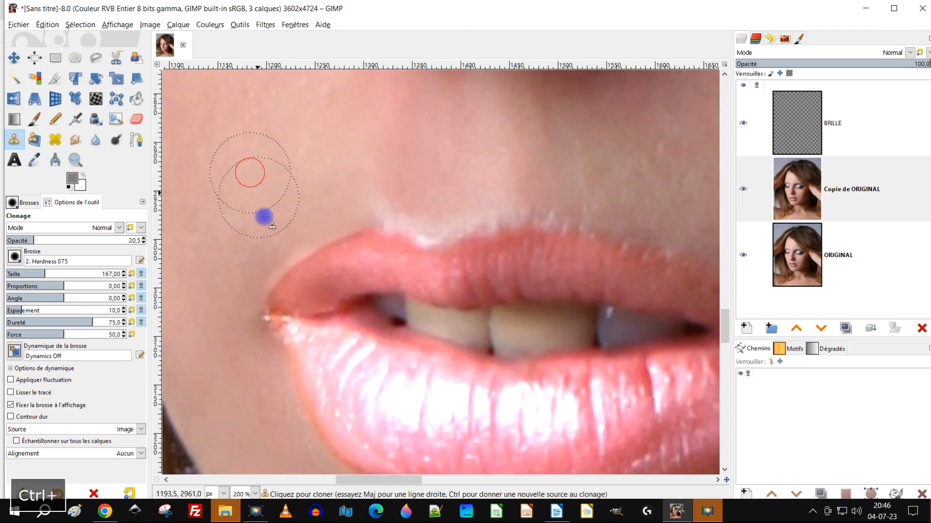
scroll(258, 252, up, 1)
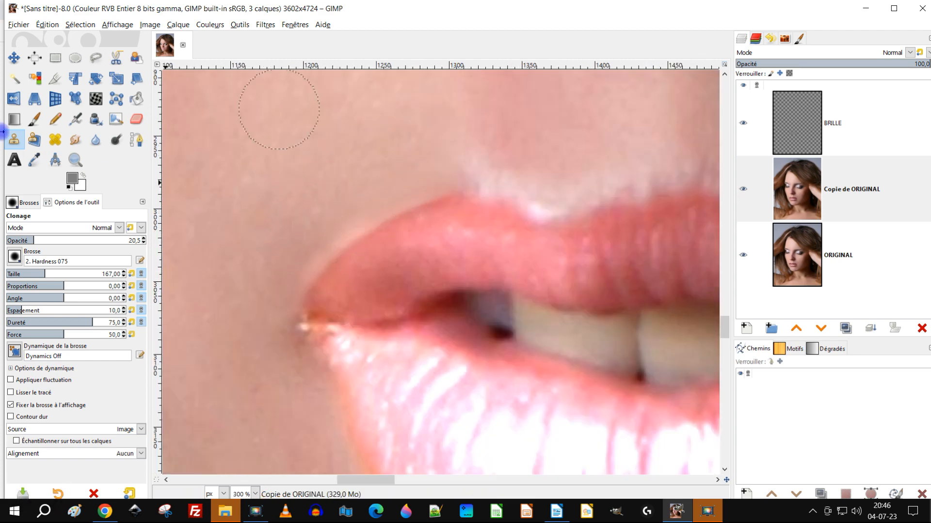
- Try to heal the skin along the upper lip's outer contour at 100 opacity, and undo the strokes
click(56, 141)
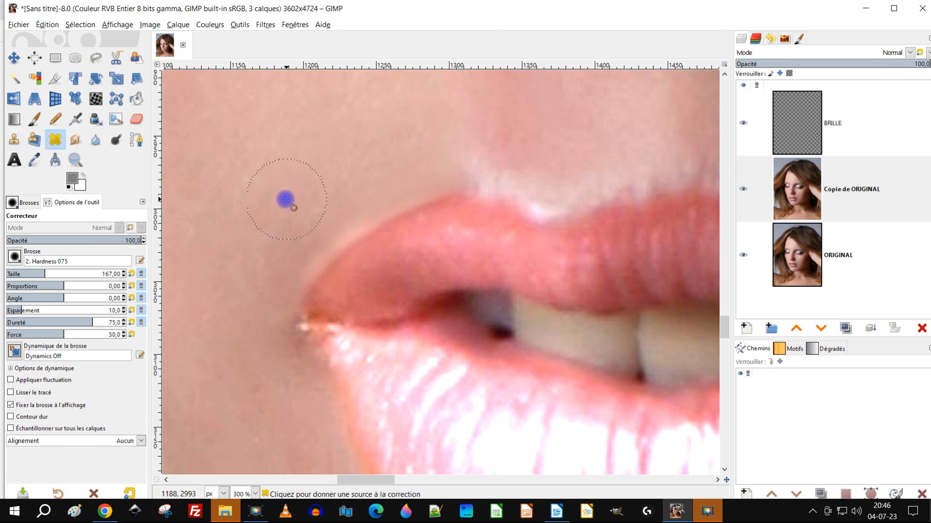
ctrl+click(304, 169)
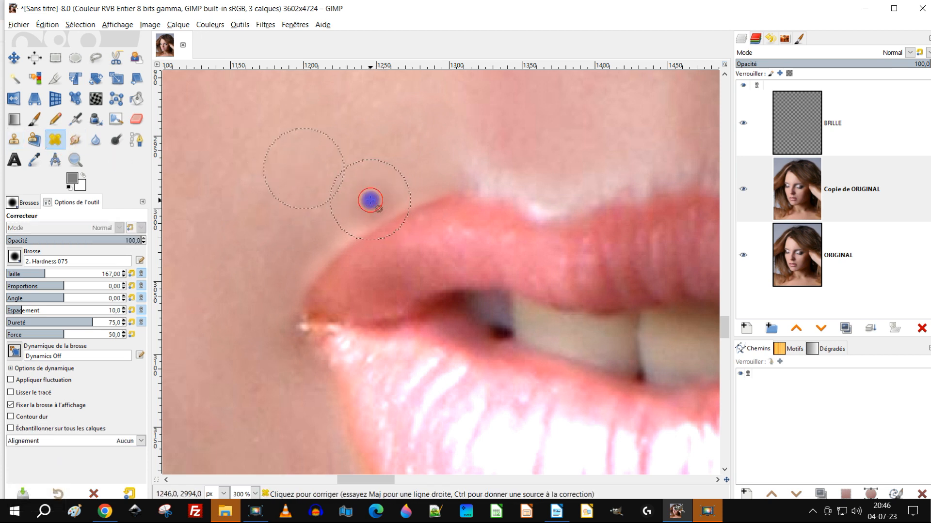
key(ctrl+z)
ctrl+click(316, 165)
click(324, 212)
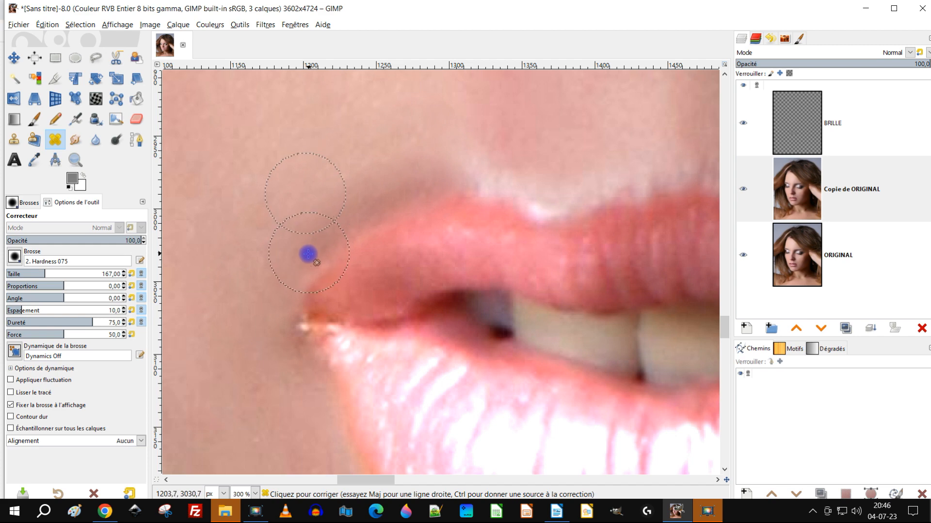
scroll(467, 145, down, 4)
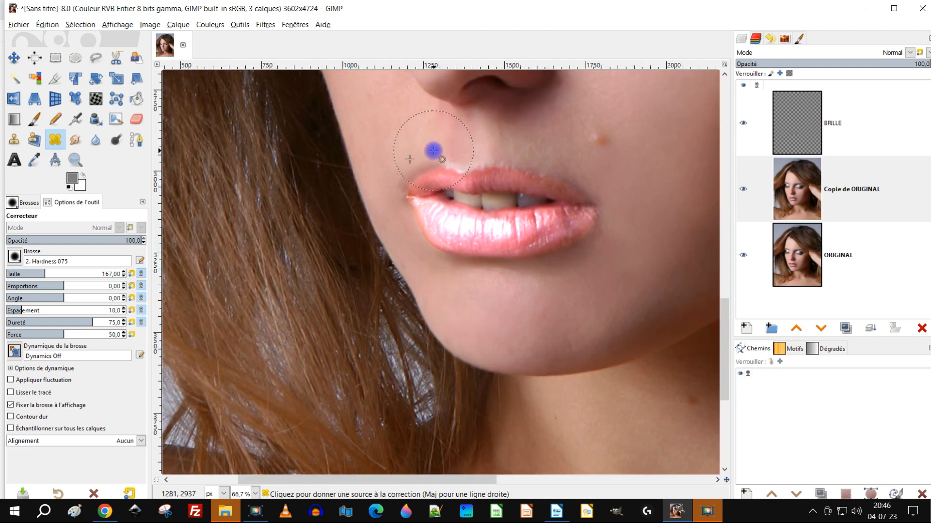
scroll(429, 149, up, 2)
key(ctrl+z)
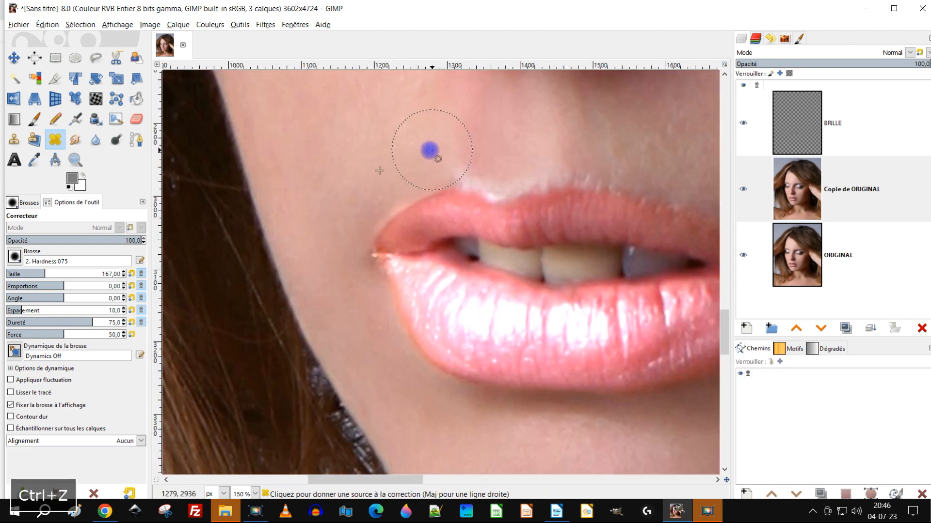
- Try healing the skin along the upper lip's outer contour at 27.7 opacity, and undo the stroke
click(43, 239)
scroll(377, 185, up, 2)
ctrl+click(358, 144)
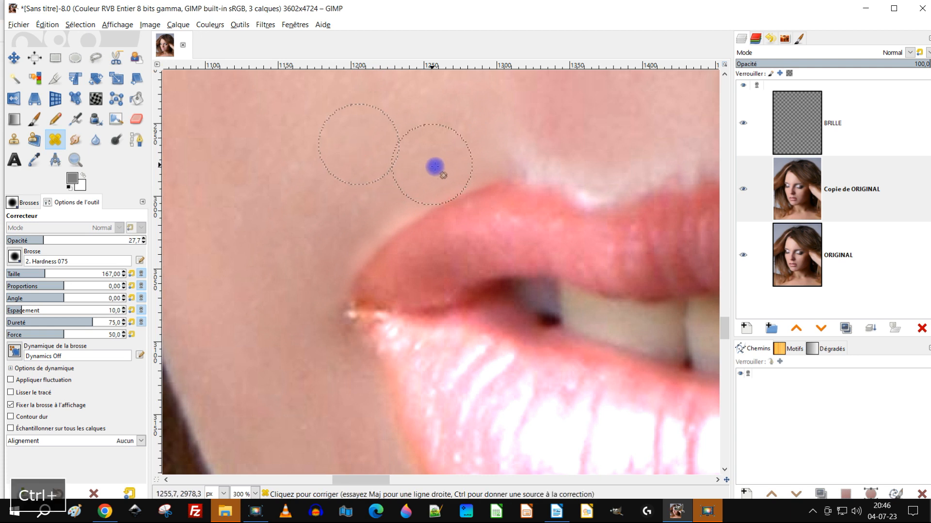
mouse_move(447, 171)
mouse_down()
mouse_move(466, 166)
mouse_move(387, 200)
mouse_move(330, 268)
mouse_up()
scroll(489, 160, down, 3)
scroll(499, 141, up, 2)
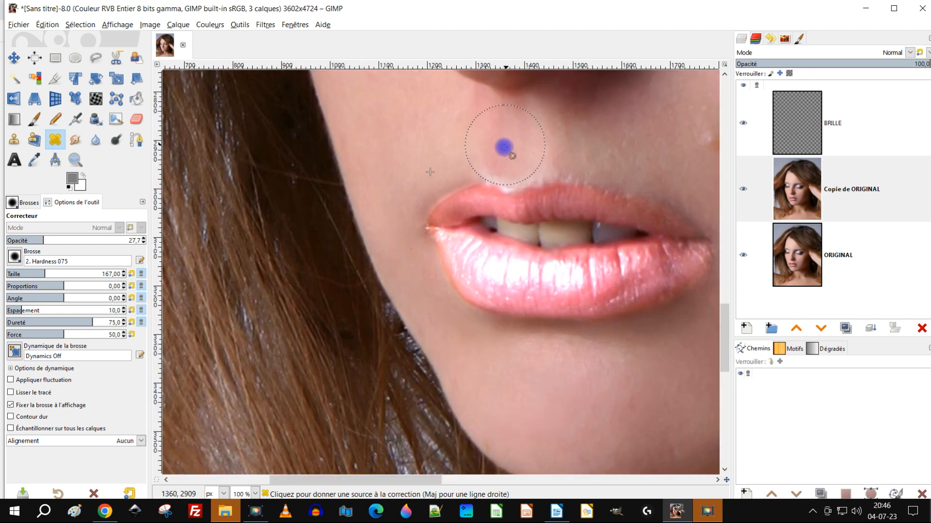
key(ctrl+z)
- Heal the skin along the upper lip's edge at 12.6 opacity, sampling the clean skin above it
click(24, 241)
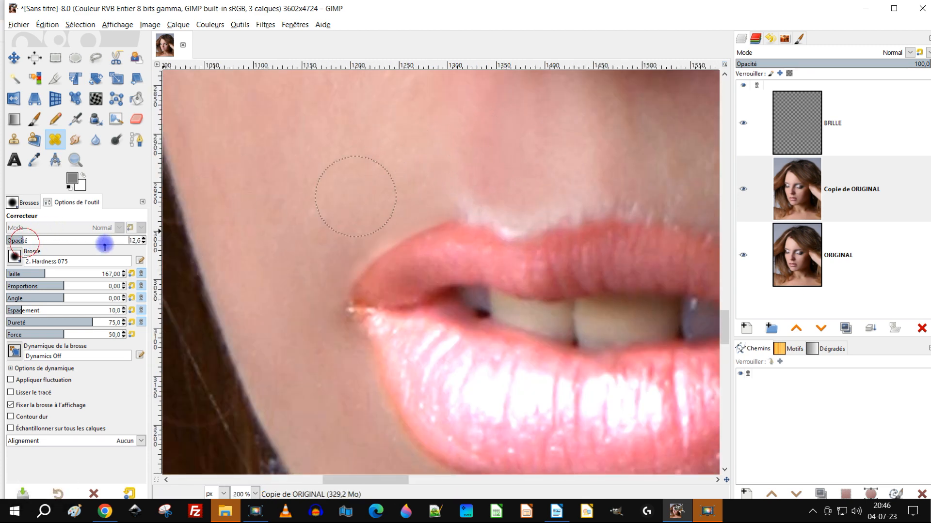
scroll(371, 227, up, 2)
ctrl+click(369, 124)
mouse_move(478, 183)
mouse_down()
mouse_move(404, 232)
mouse_move(319, 299)
mouse_move(321, 271)
mouse_move(400, 203)
mouse_move(477, 170)
mouse_move(480, 184)
mouse_move(519, 176)
mouse_up()
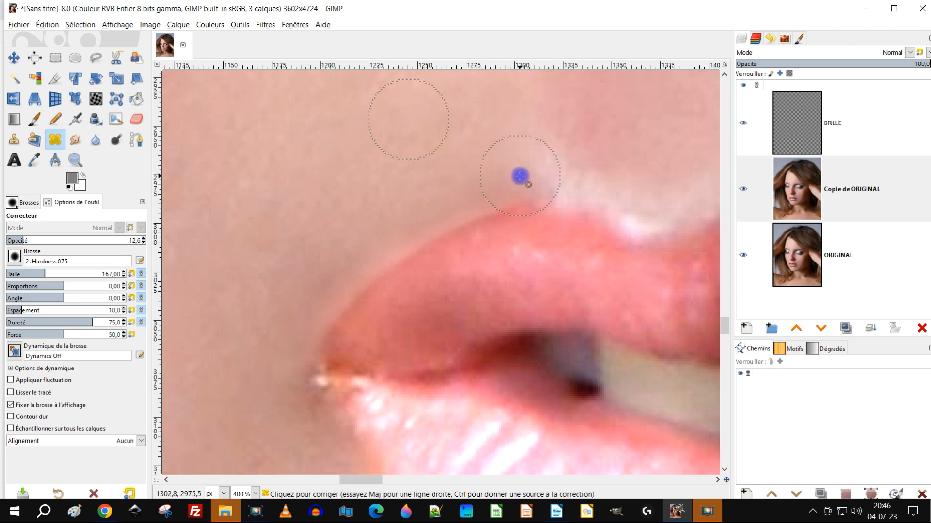
- Try to heal the light skin at the upper lip's peak from a sample just above it, and undo the last stroke
ctrl+click(494, 109)
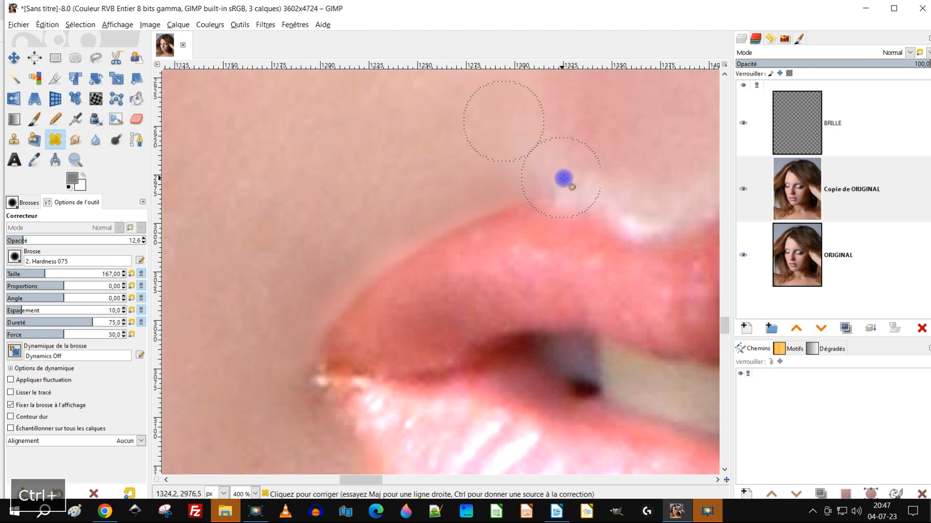
mouse_move(571, 182)
mouse_down()
mouse_move(563, 185)
mouse_move(573, 191)
mouse_up()
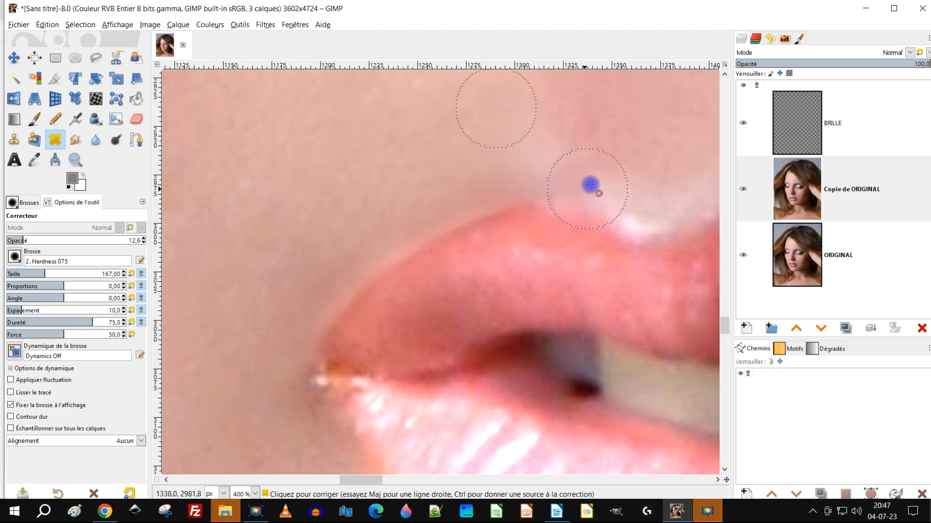
scroll(587, 171, down, 4)
scroll(586, 181, up, 2)
scroll(588, 194, up, 2)
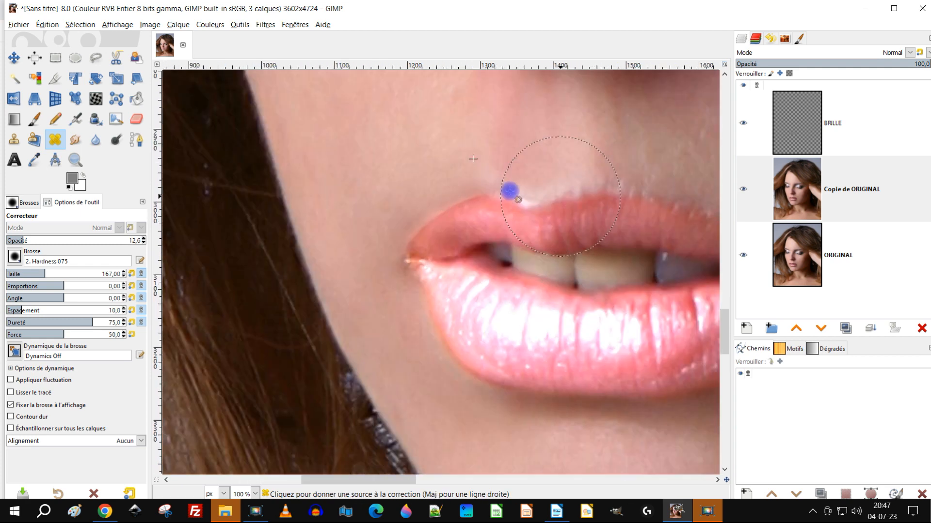
key(ctrl+z)
- Heal the skin beneath the nostril's outer edge at 33.8 opacity, sampling clean cheek skin beside it
scroll(541, 148, down, 5)
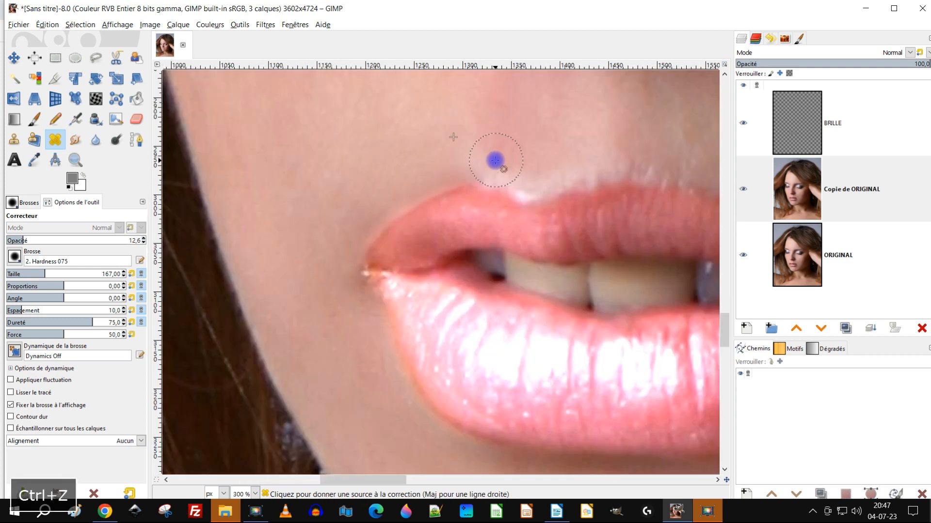
scroll(448, 181, up, 4)
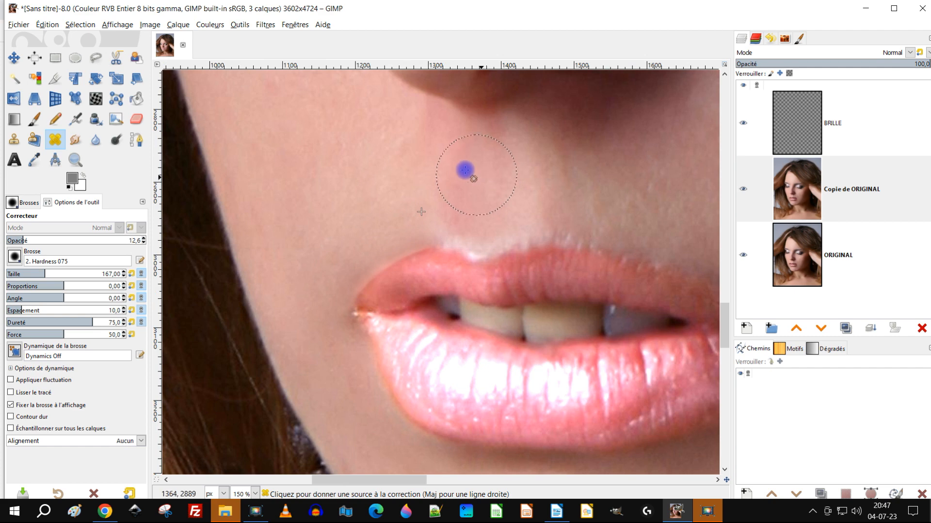
ctrl+click(330, 127)
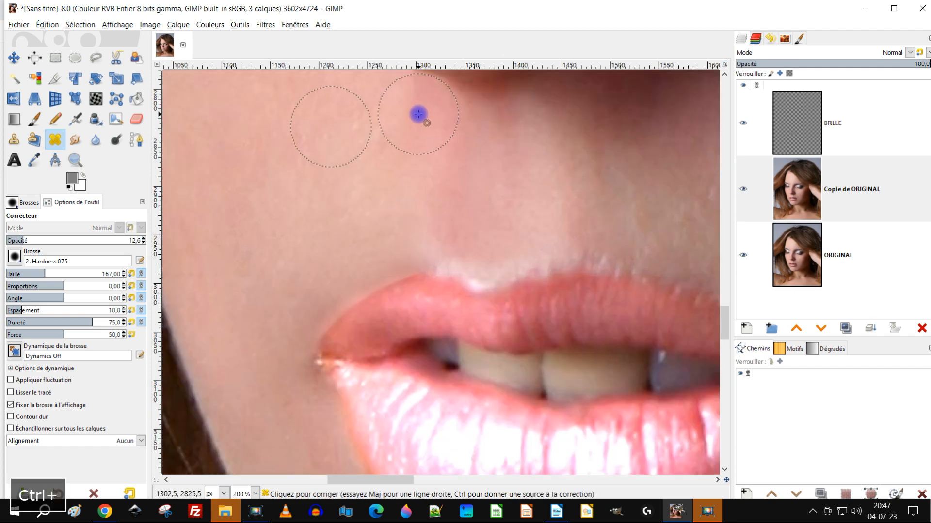
scroll(431, 187, up, 4)
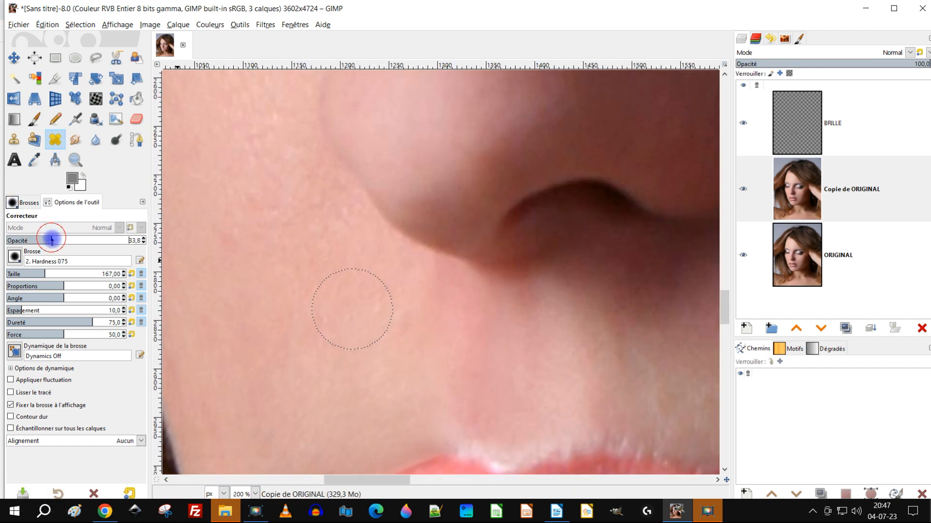
ctrl+click(307, 266)
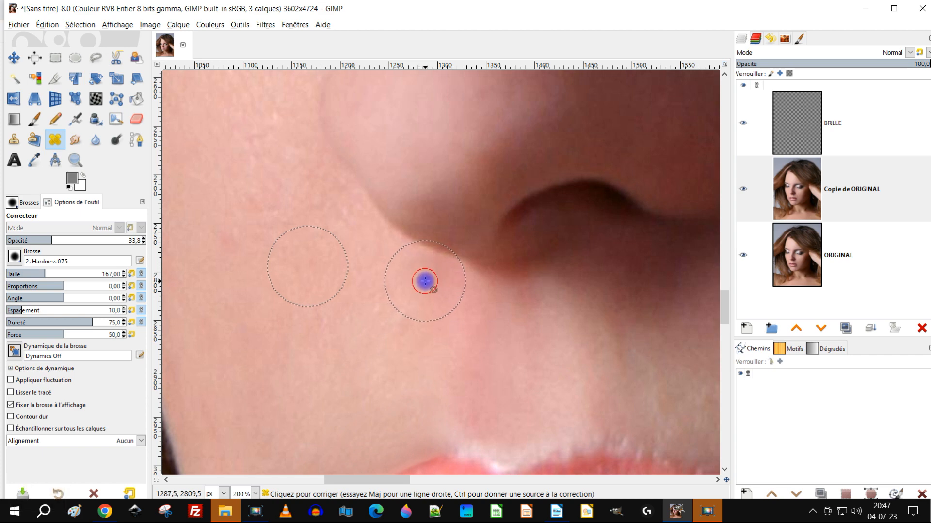
ctrl+scroll(460, 298, down, 4)
ctrl+scroll(514, 324, up, 3)
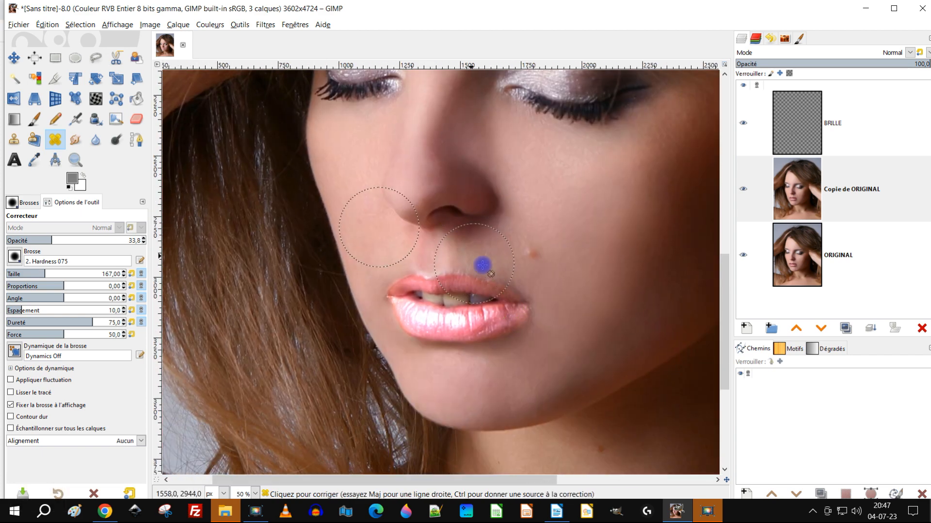
ctrl+scroll(433, 244, up, 1)
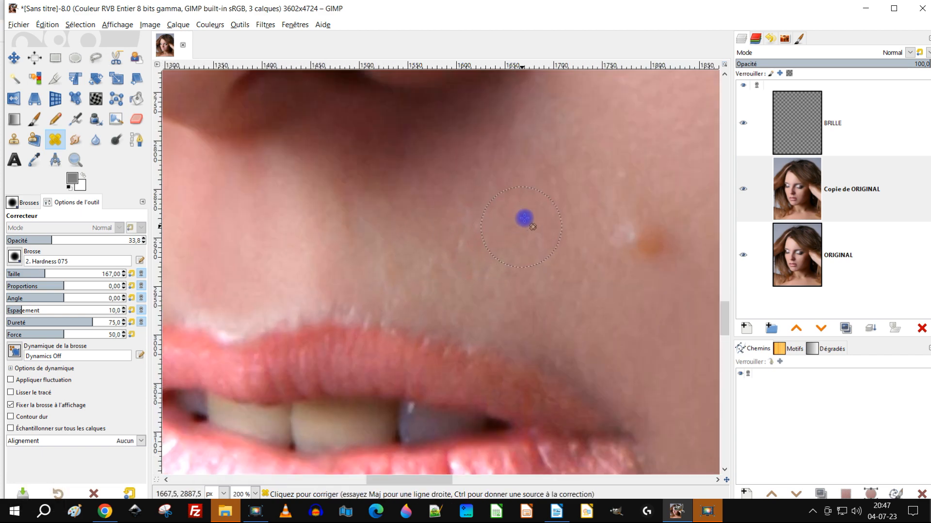
ctrl+scroll(515, 180, down, 2)
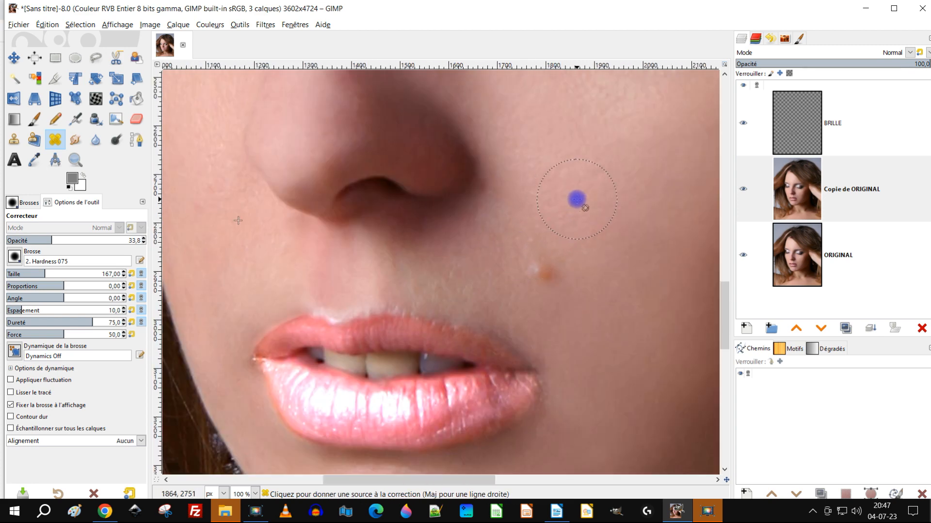
- Heal the mole on the cheek above the mouth corner, sampling the clean cheek skin above it
ctrl+click(577, 199)
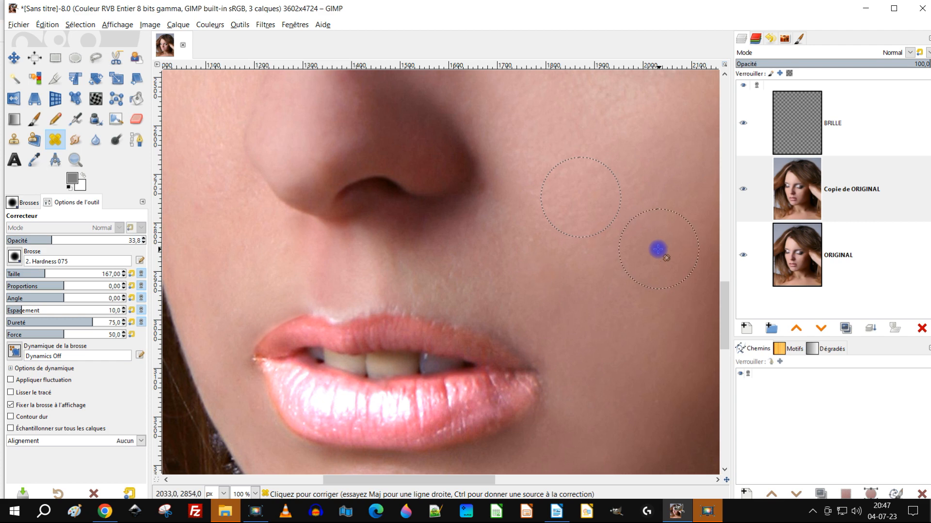
ctrl+scroll(533, 265, up, 1)
ctrl+click(562, 219)
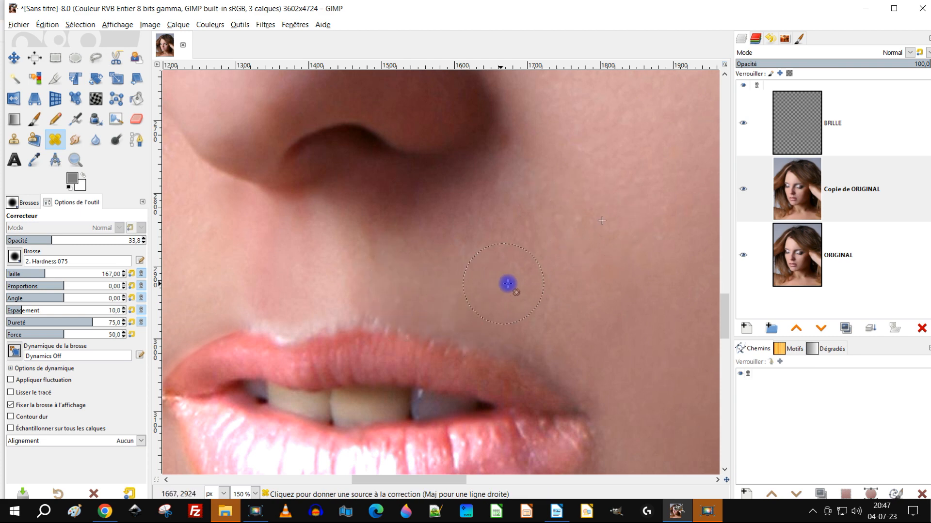
ctrl+scroll(509, 284, down, 4)
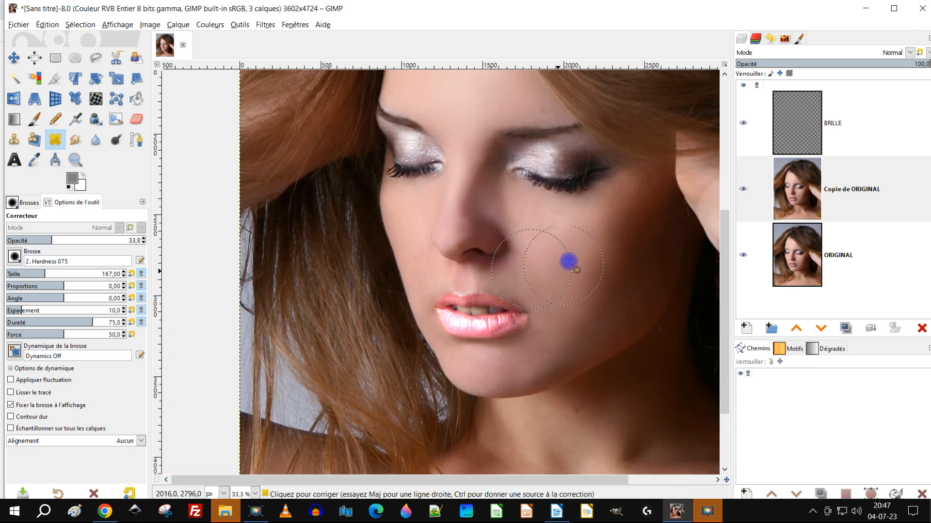
ctrl+scroll(570, 260, up, 1)
ctrl+scroll(515, 276, up, 1)
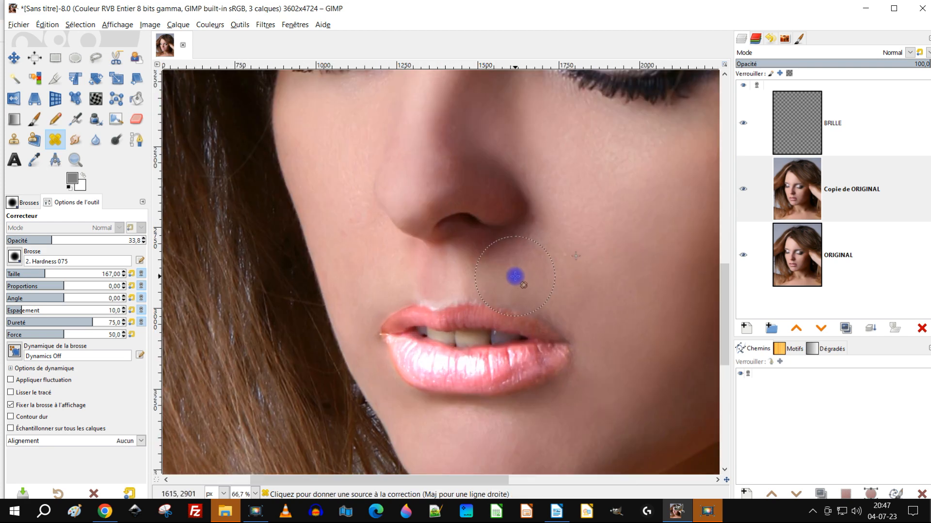
ctrl+scroll(515, 276, up, 1)
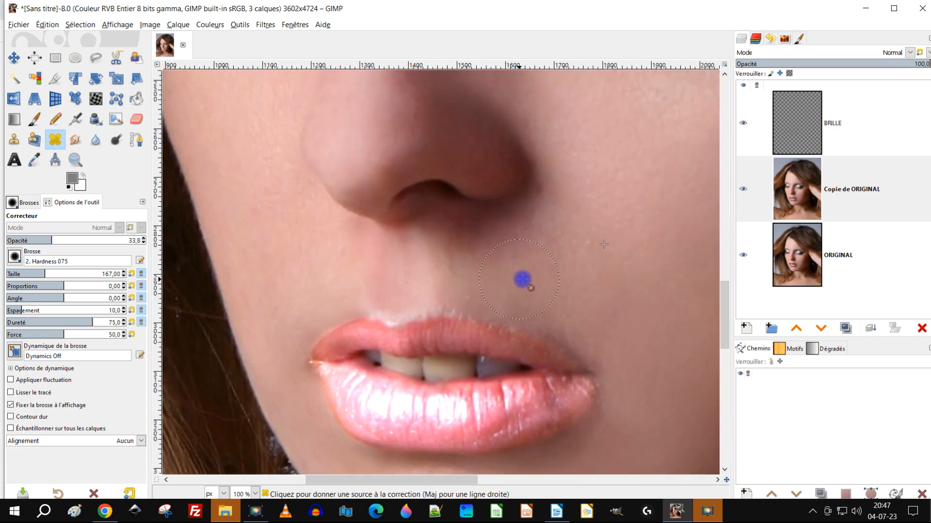
- Compare the lips with and without the BRILLE layer, leaving it visible and selected
click(742, 124)
click(742, 123)
click(742, 123)
click(742, 123)
click(742, 123)
click(797, 125)
- Examine the lip contour, nose and cheek, both up close and within the whole face
scroll(343, 314, up, 2)
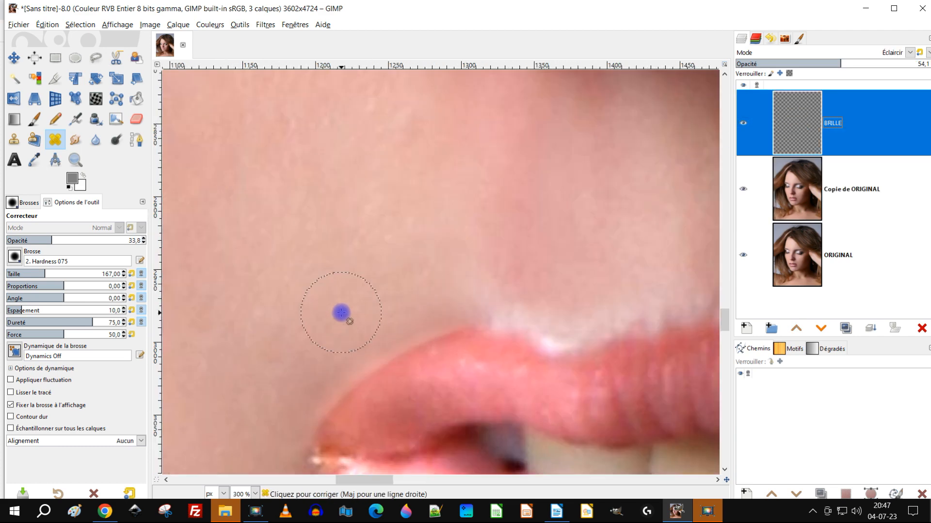
scroll(383, 200, up, 1)
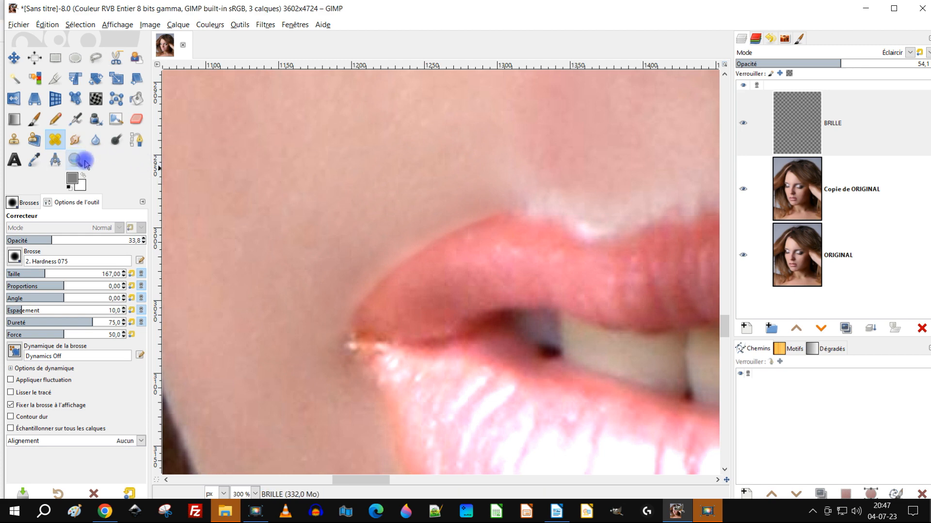
scroll(520, 215, down, 5)
drag(567, 221, 494, 230)
scroll(544, 235, down, 1)
drag(601, 211, 509, 292)
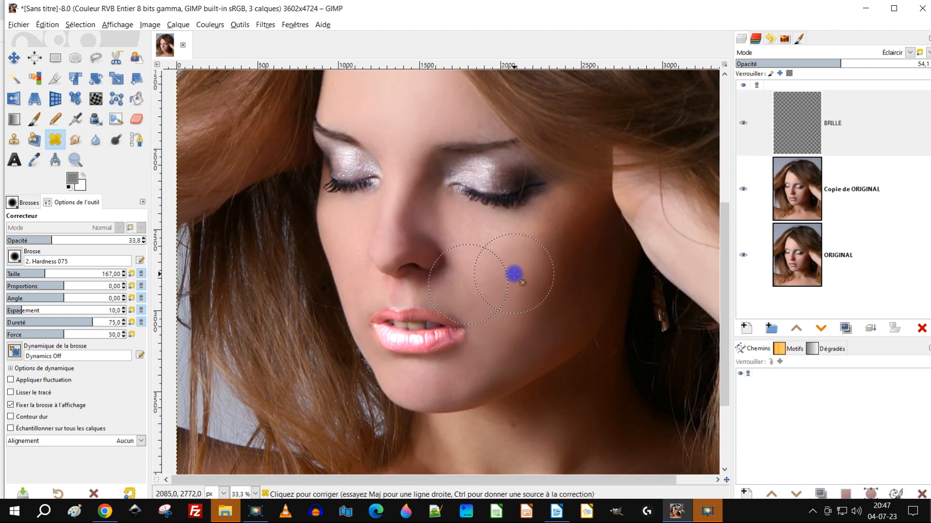
scroll(538, 267, down, 1)
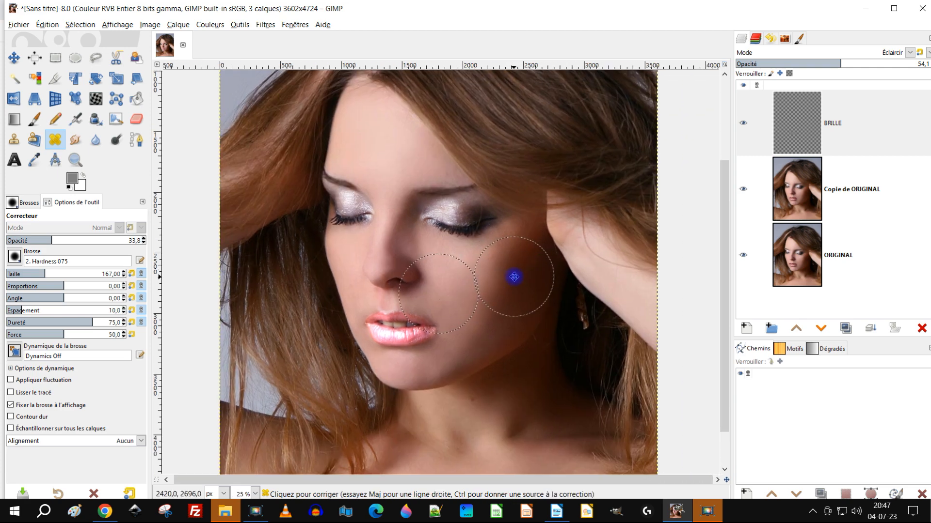
scroll(504, 291, up, 1)
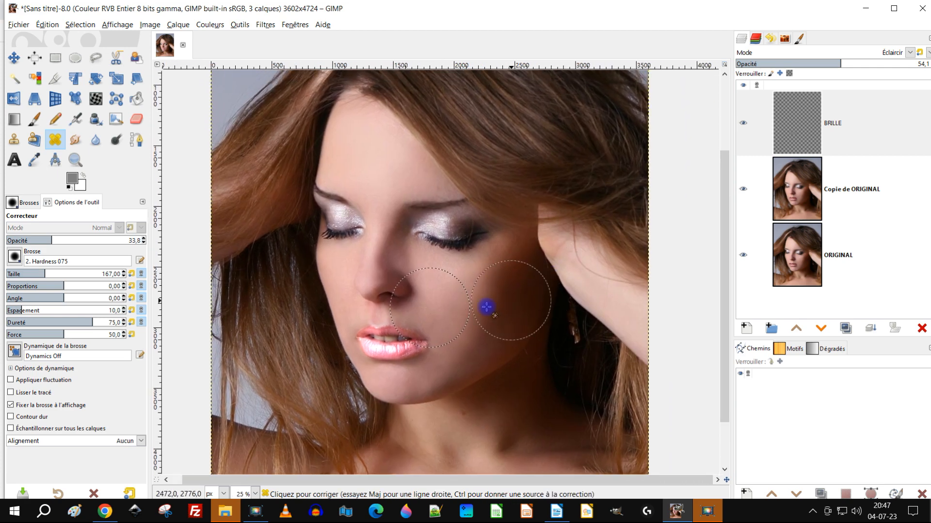
scroll(409, 327, up, 3)
scroll(409, 329, up, 1)
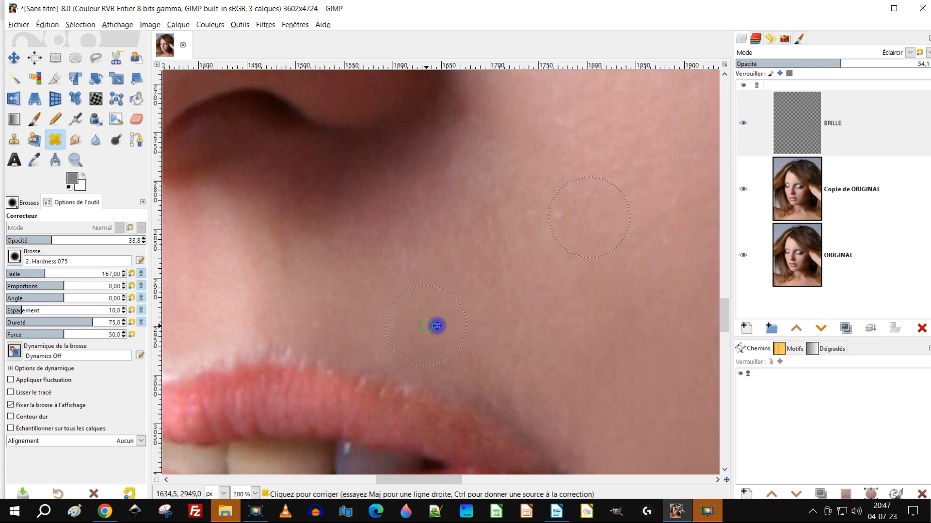
scroll(428, 326, up, 1)
- On the Copie de ORIGINAL layer, heal the skin along the upper lip's edge below the shaded nostril, sampling clean skin above it
click(797, 189)
scroll(416, 326, down, 2)
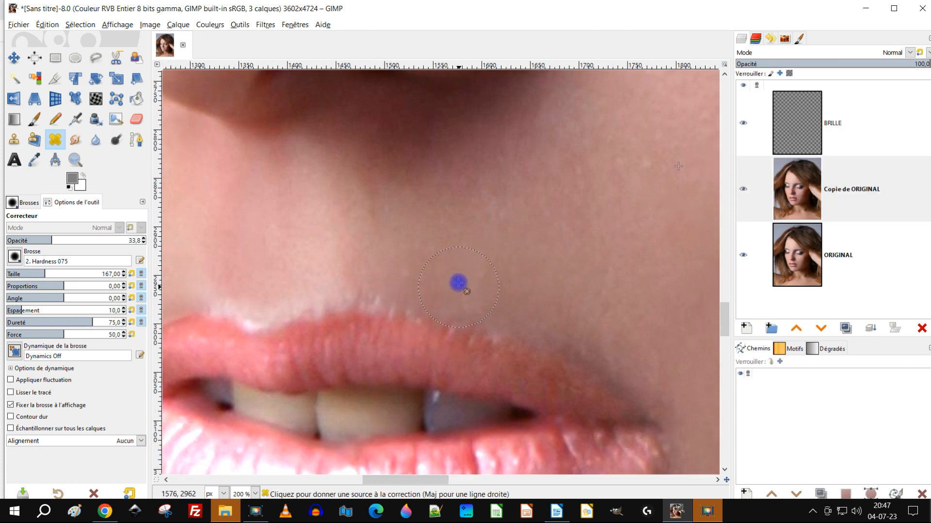
scroll(389, 264, up, 1)
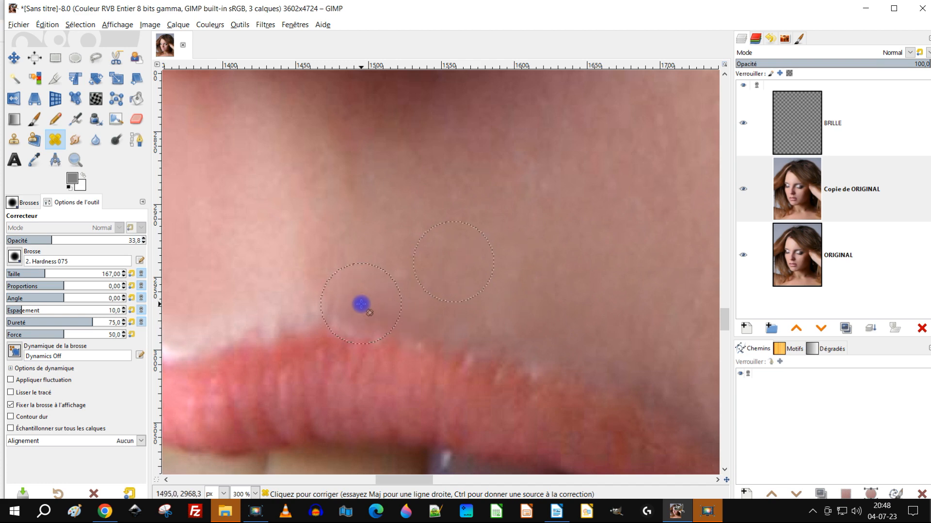
ctrl+click(501, 245)
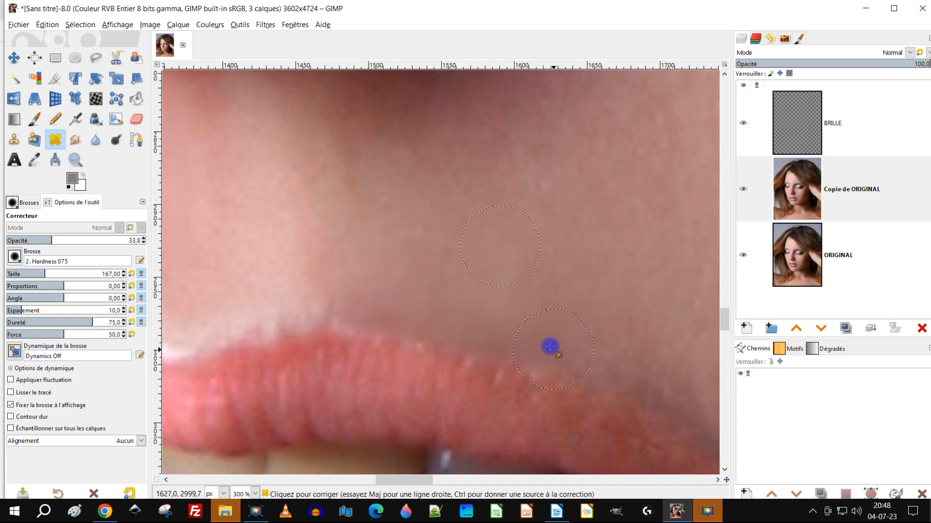
scroll(558, 342, down, 4)
scroll(484, 287, up, 5)
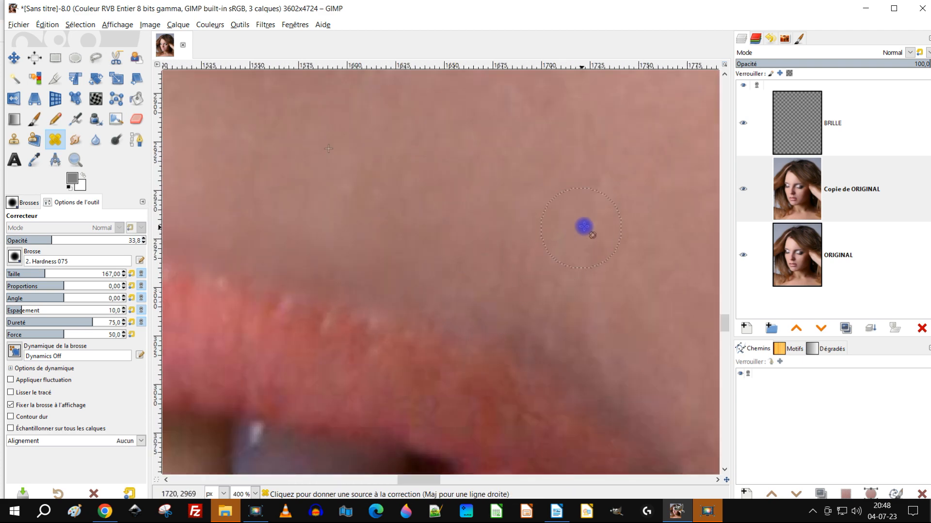
- Heal the skin above the upper lip toward the shaded mouth corner, sampling clean cheek skin beside it
scroll(596, 240, down, 3)
scroll(515, 289, up, 4)
ctrl+click(536, 242)
mouse_move(434, 317)
mouse_down()
mouse_move(499, 381)
mouse_move(393, 305)
mouse_move(402, 272)
mouse_up()
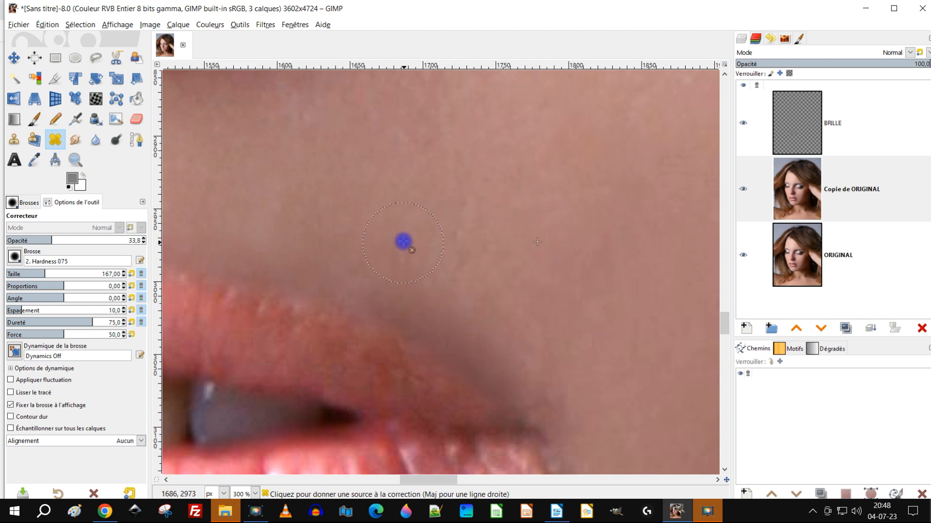
- Try to heal the light skin at the centre of the upper lip's edge with a philtrum sample, and undo the stroke
scroll(404, 242, down, 3)
scroll(430, 260, up, 3)
ctrl+click(345, 279)
mouse_move(390, 336)
mouse_down()
mouse_move(384, 329)
mouse_move(394, 335)
mouse_move(374, 342)
mouse_move(399, 341)
mouse_move(407, 328)
mouse_up()
key(ctrl+z)
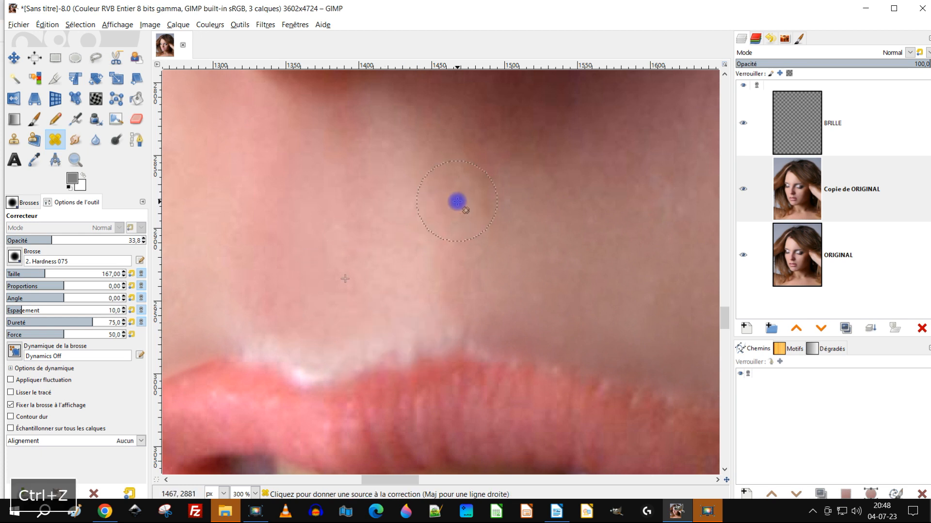
- Heal the white skin at the dip of the upper lip and beside it, sampling the philtrum skin just above
scroll(316, 326, up, 1)
ctrl+click(313, 294)
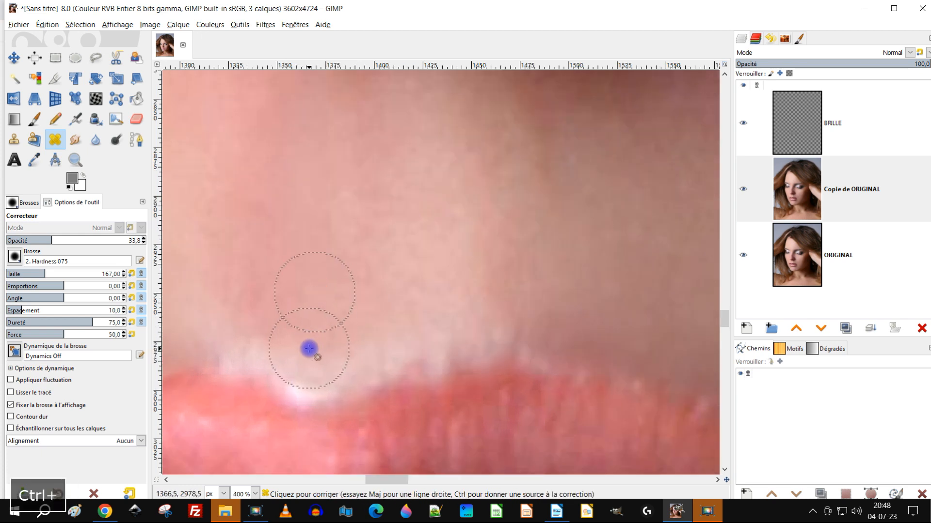
click(308, 378)
click(308, 381)
mouse_move(308, 385)
mouse_down()
mouse_move(341, 374)
mouse_move(320, 385)
mouse_move(251, 351)
mouse_up()
drag(244, 357, 234, 350)
drag(230, 314, 243, 293)
- Heal the light skin between the lip's central dip and its shaded peak, sampling the philtrum skin
ctrl+click(291, 207)
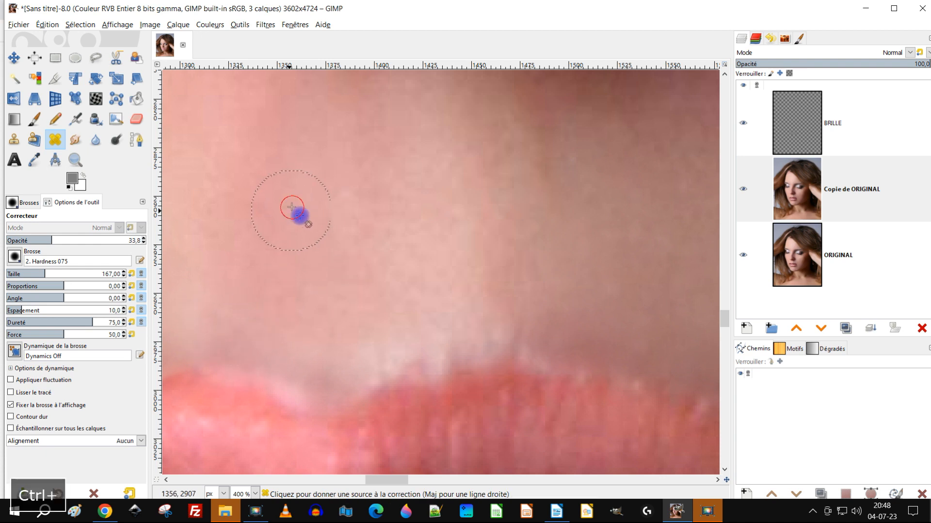
ctrl+click(328, 258)
mouse_move(393, 353)
mouse_down()
mouse_move(367, 361)
mouse_move(403, 348)
mouse_up()
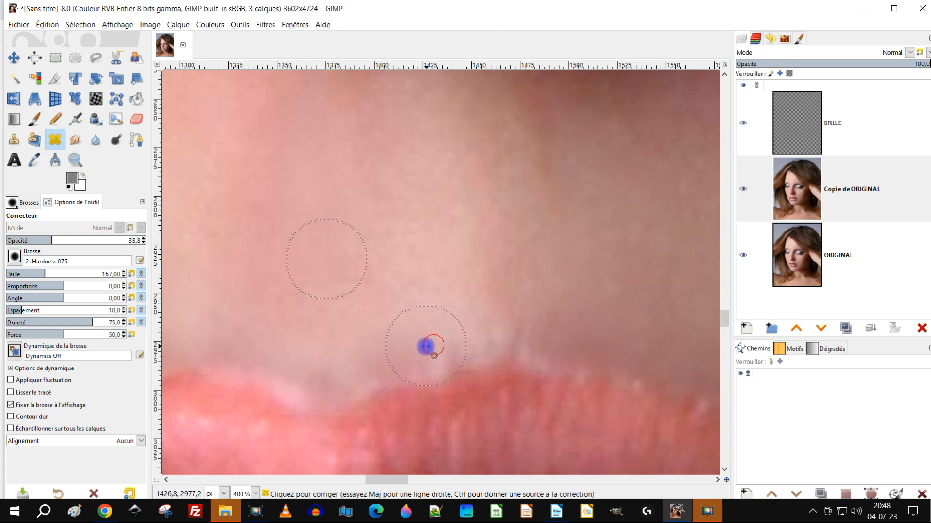
mouse_move(461, 338)
mouse_down()
mouse_move(435, 345)
mouse_move(451, 330)
mouse_move(435, 333)
mouse_up()
ctrl+click(417, 271)
scroll(472, 266, down, 3)
scroll(472, 266, down, 1)
scroll(484, 285, down, 1)
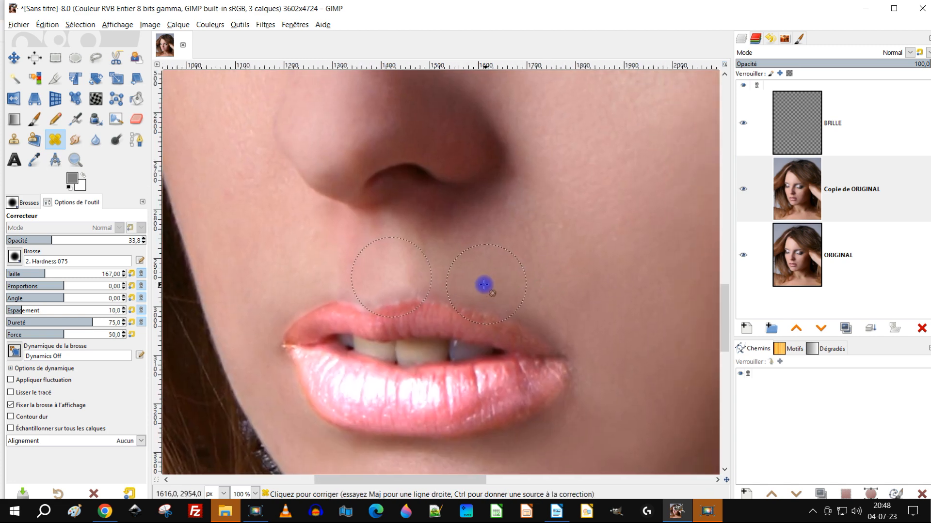
scroll(492, 285, down, 1)
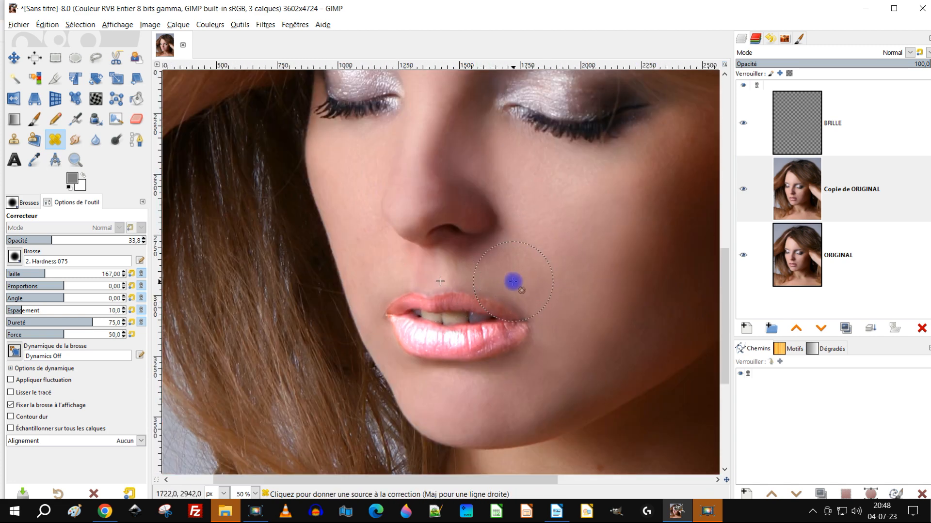
- Smudge the BRILLE layer along the upper lip's outer contour near the lit mouth corner at a rate of 50
scroll(511, 281, up, 2)
scroll(422, 306, up, 1)
scroll(345, 270, up, 1)
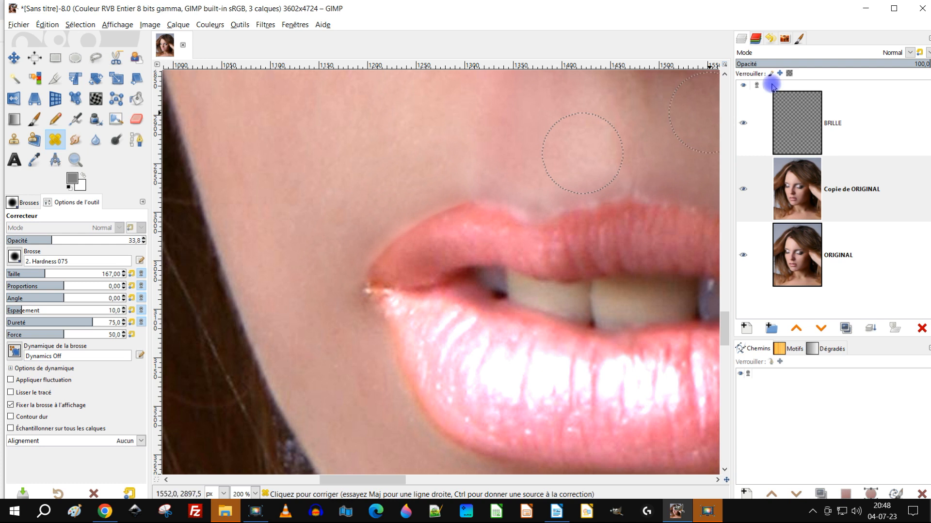
click(796, 116)
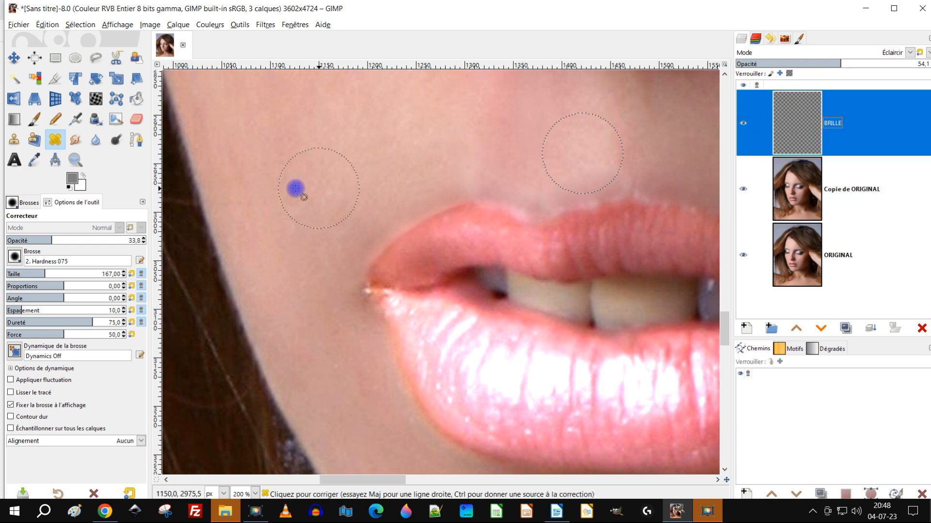
click(75, 139)
scroll(402, 218, up, 1)
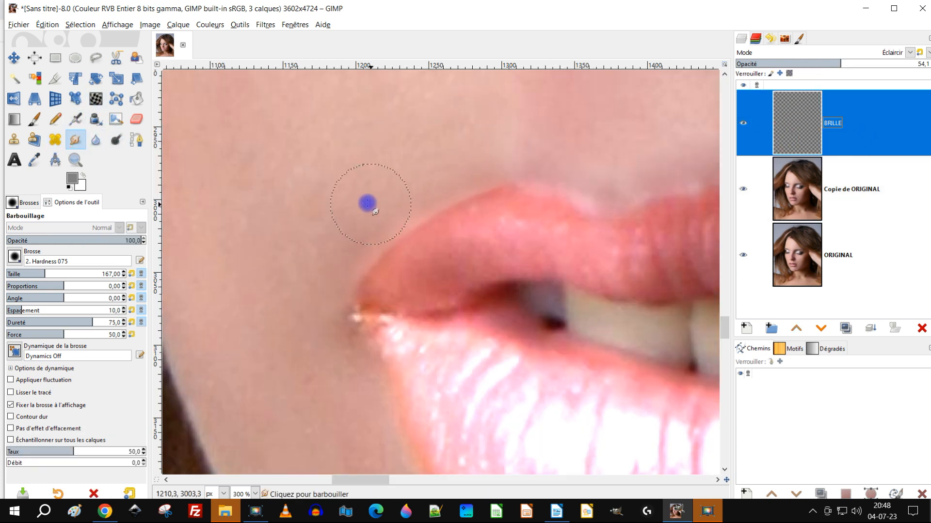
click(389, 202)
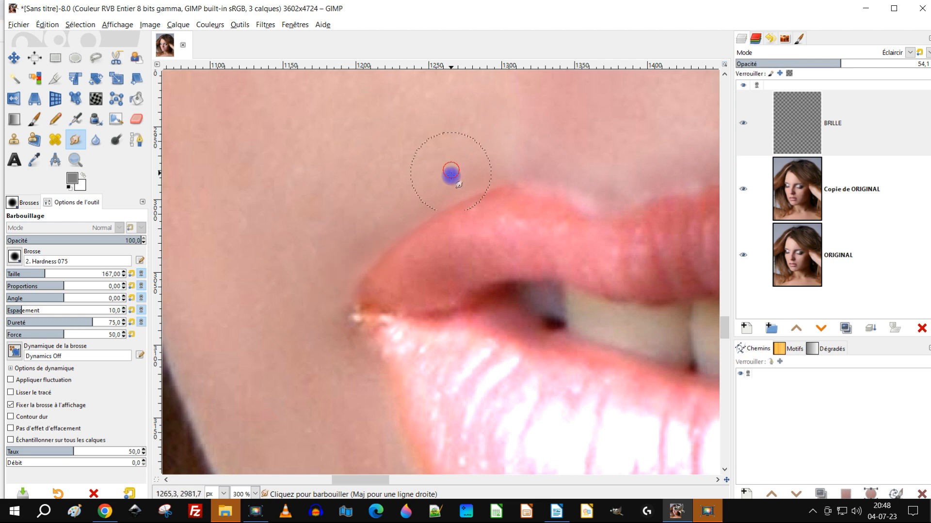
click(468, 168)
drag(427, 179, 422, 199)
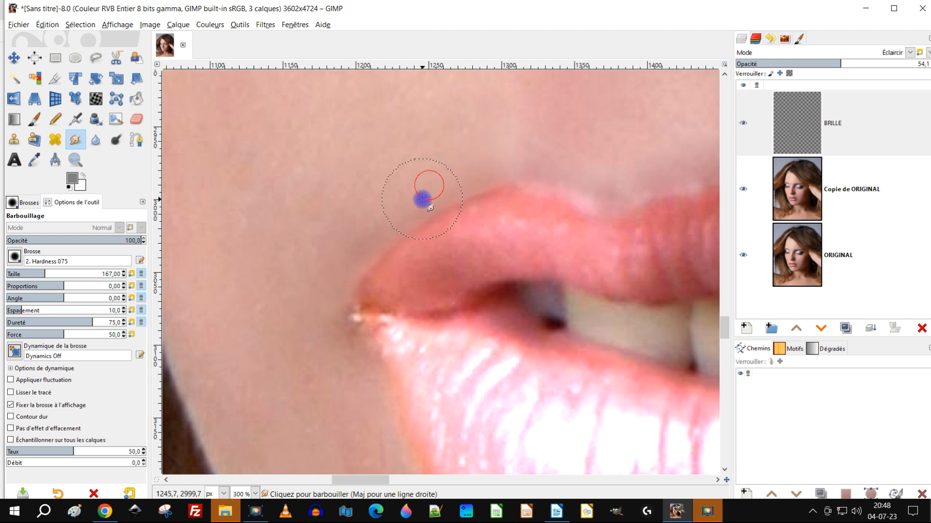
- Examine the lip shine and the retouched skin, both up close and within the whole face
scroll(409, 233, down, 4)
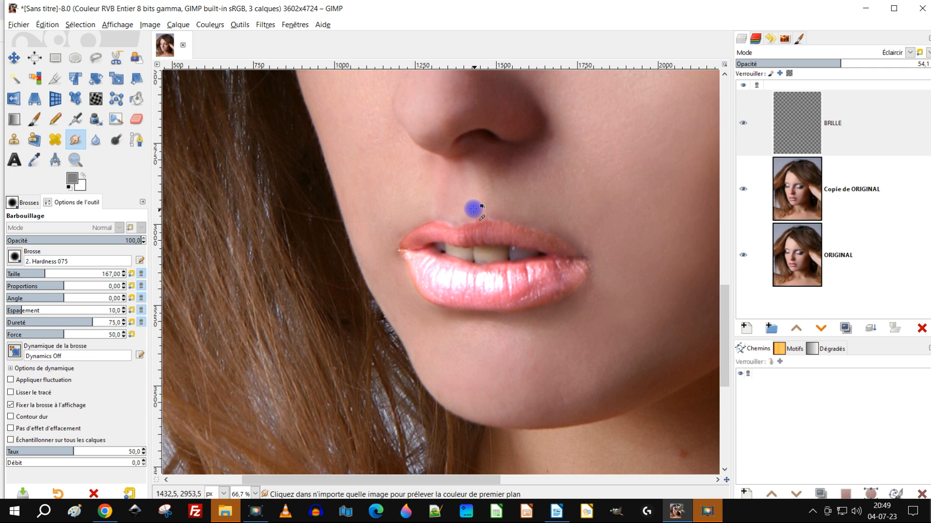
scroll(378, 259, up, 4)
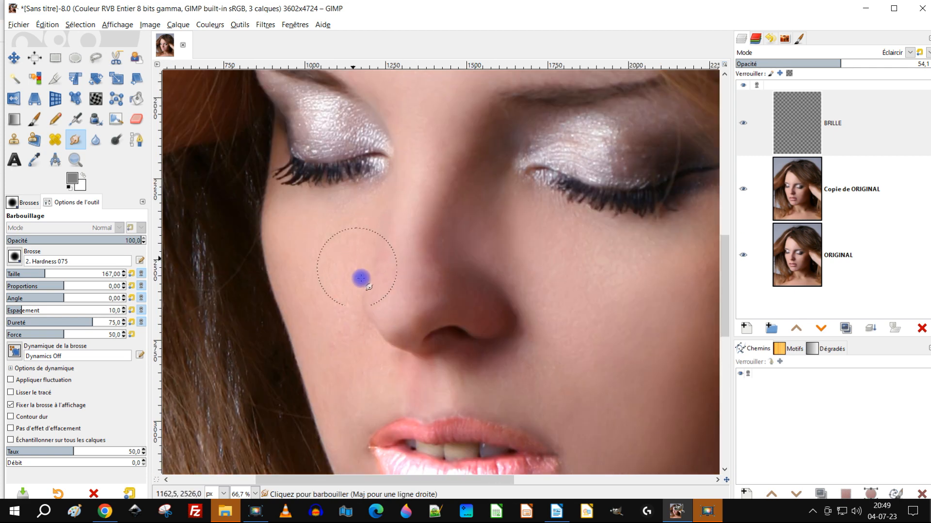
scroll(419, 264, down, 2)
scroll(422, 260, down, 2)
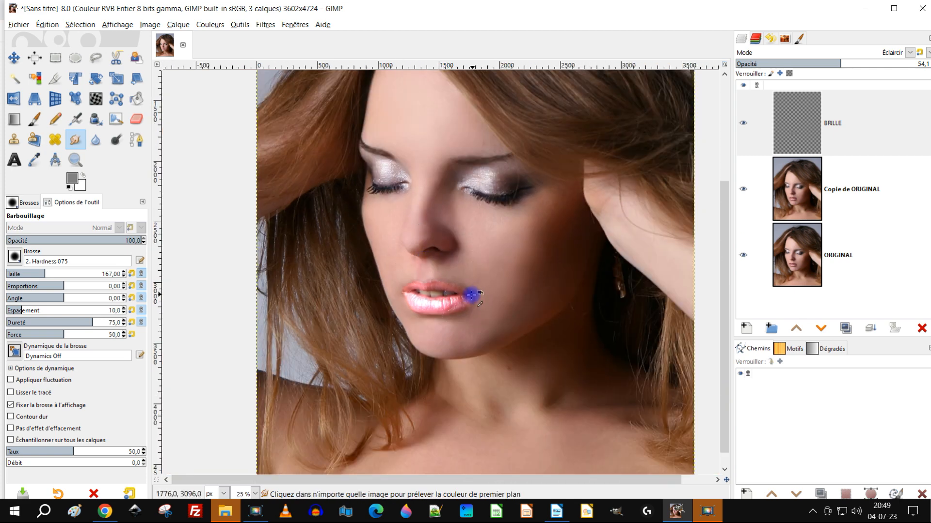
scroll(461, 286, right, 2)
scroll(411, 286, up, 4)
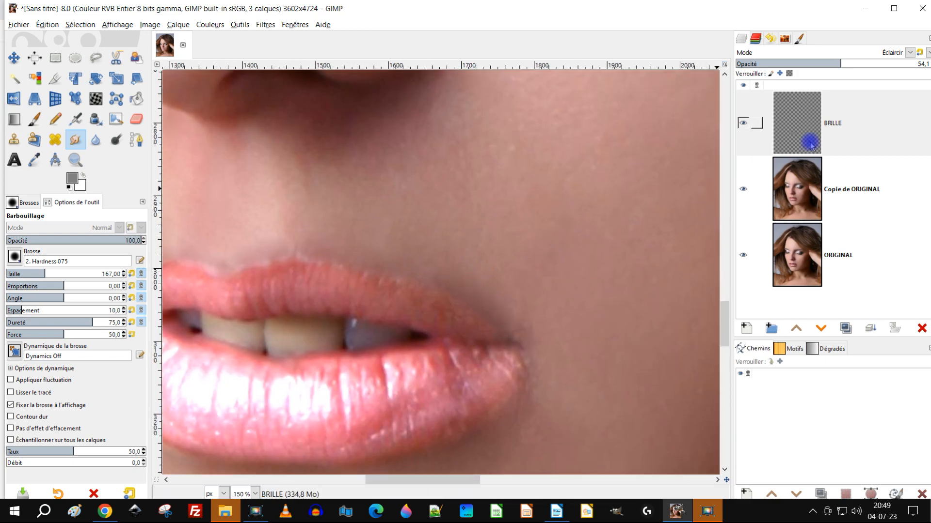
scroll(581, 247, down, 4)
scroll(573, 246, up, 4)
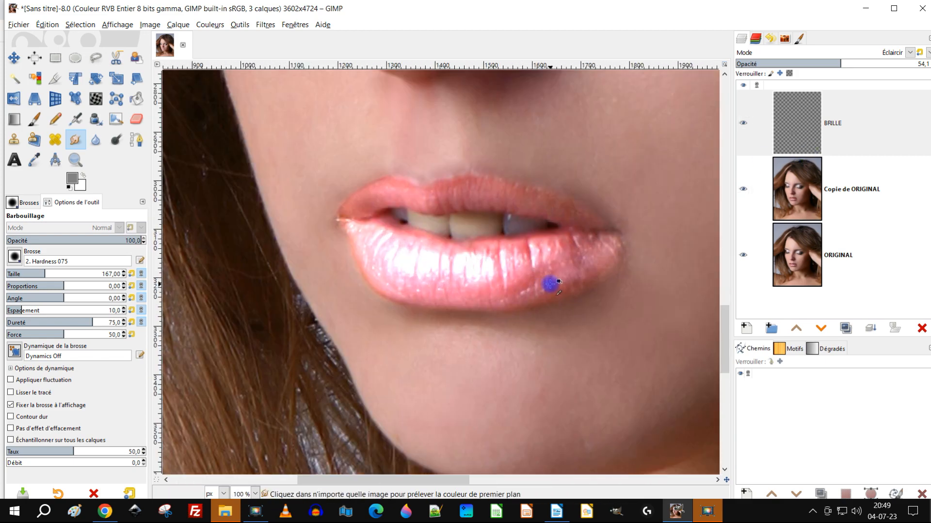
scroll(565, 277, down, 3)
scroll(565, 275, down, 1)
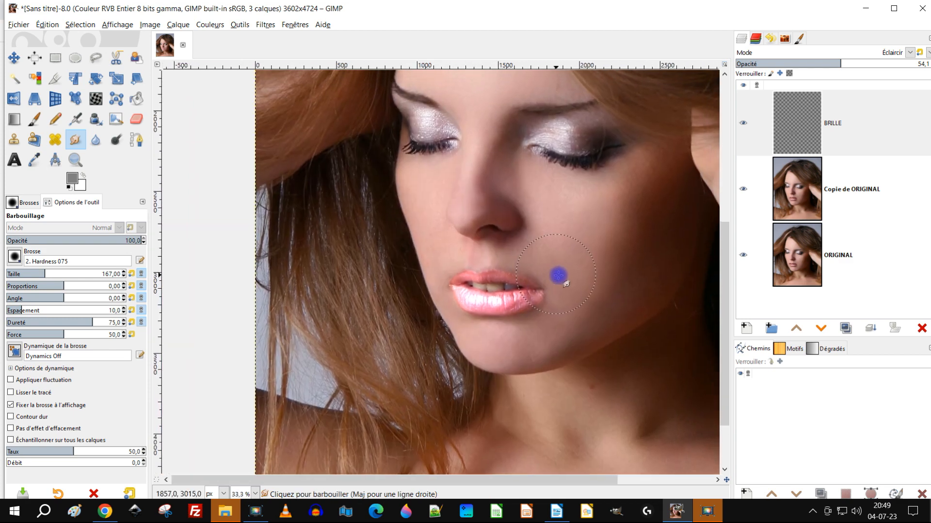
- Compare the portrait with and without the BRILLE layer, and set the layer's opacity to 31.7
click(744, 123)
click(744, 123)
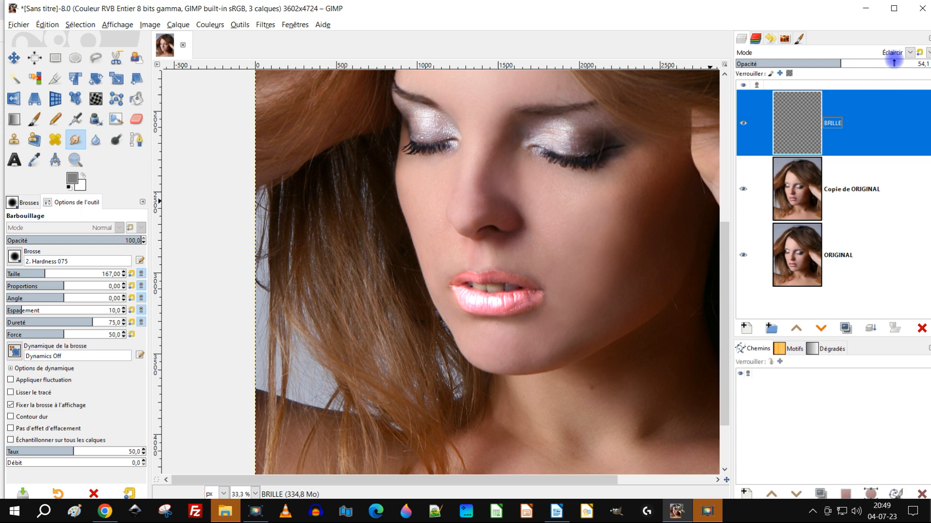
drag(840, 64, 797, 64)
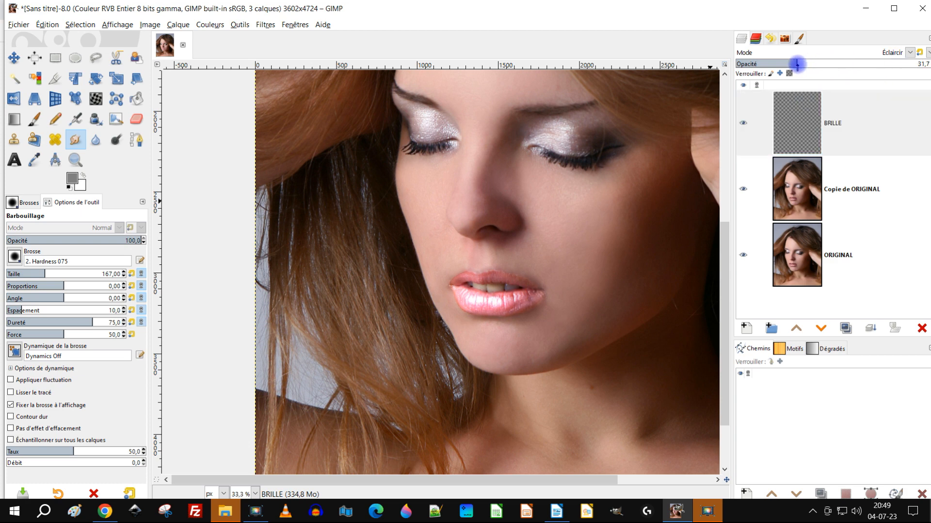
- Compare the whole face with the BRILLE layer hidden and shown
click(744, 124)
click(744, 125)
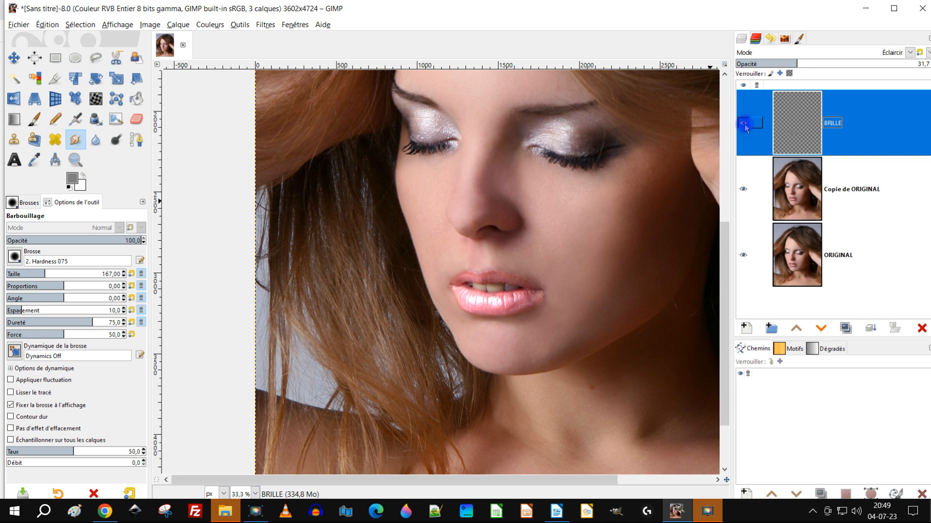
click(745, 125)
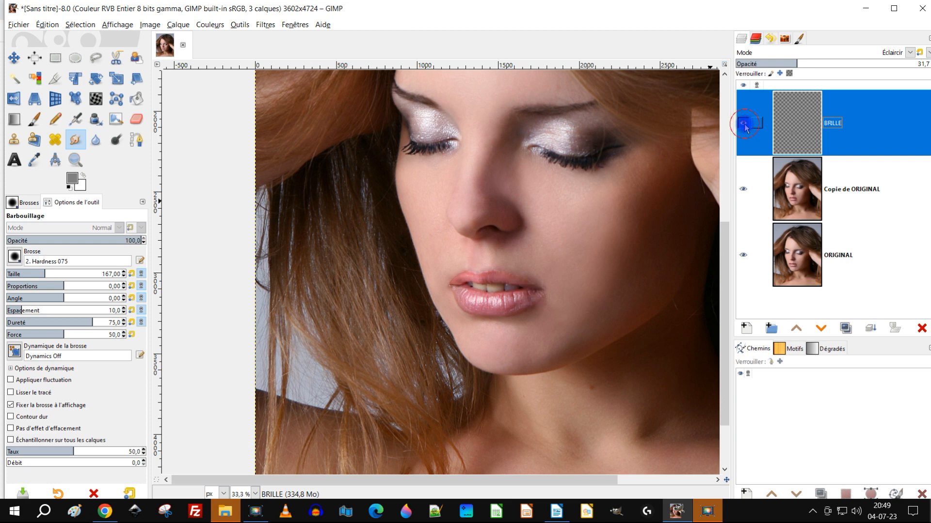
click(744, 125)
- Examine how the lip shine blends at both mouth corners up close and within the whole portrait
key(1)
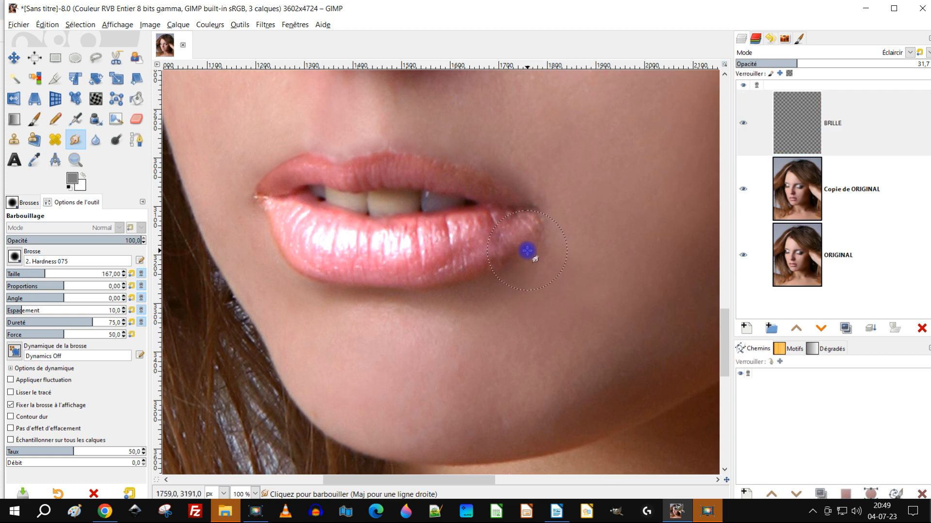
scroll(576, 233, down, 2)
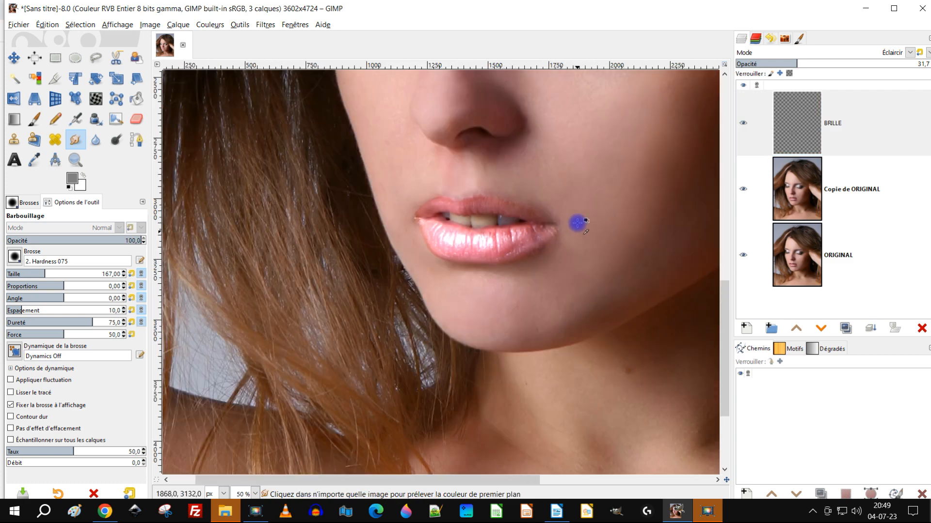
scroll(417, 196, up, 2)
scroll(399, 207, up, 1)
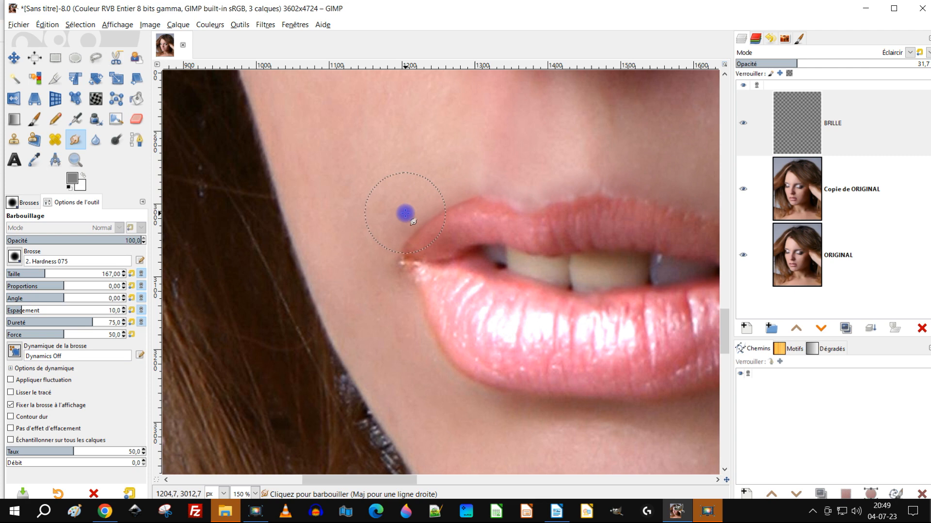
scroll(511, 194, down, 4)
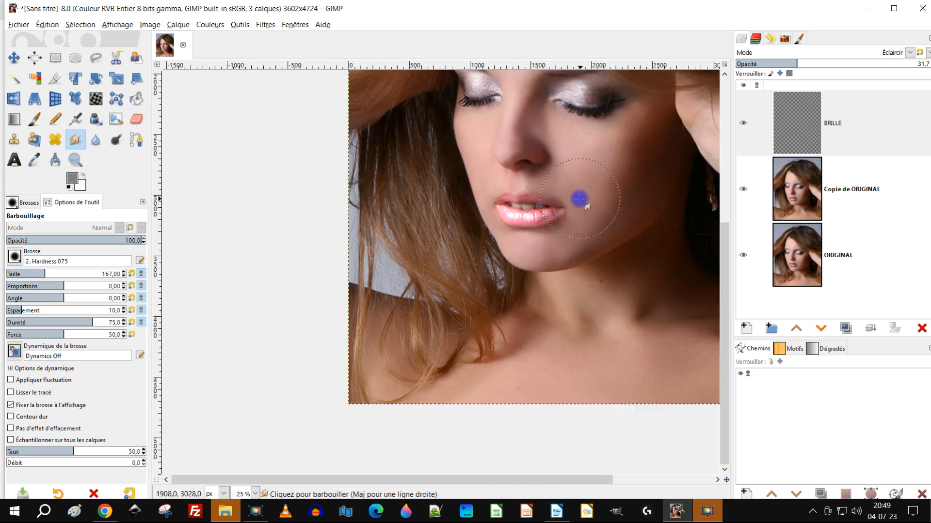
scroll(557, 213, up, 1)
scroll(533, 219, down, 1)
scroll(538, 208, up, 1)
scroll(548, 206, down, 1)
drag(557, 230, 478, 345)
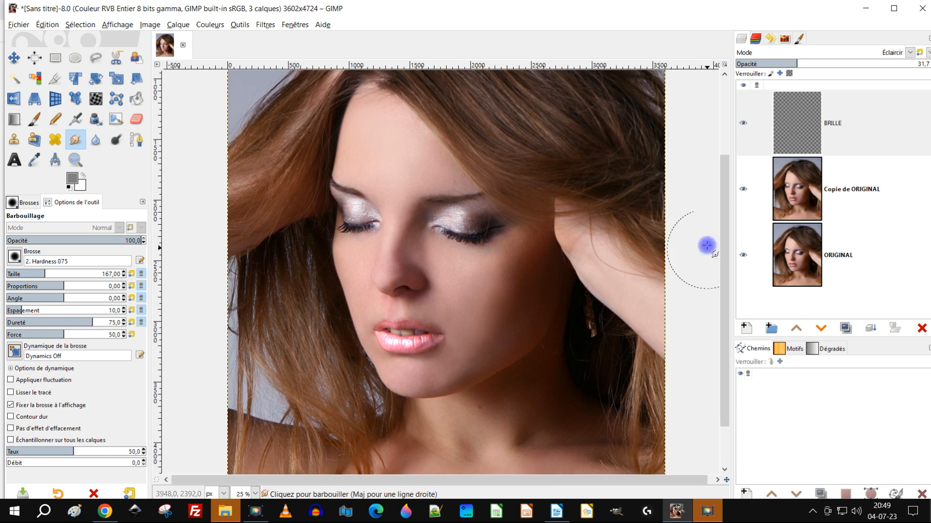
- Rename the Copie de ORIGINAL layer as RETOUCHE NON PREVUE
double_click(861, 190)
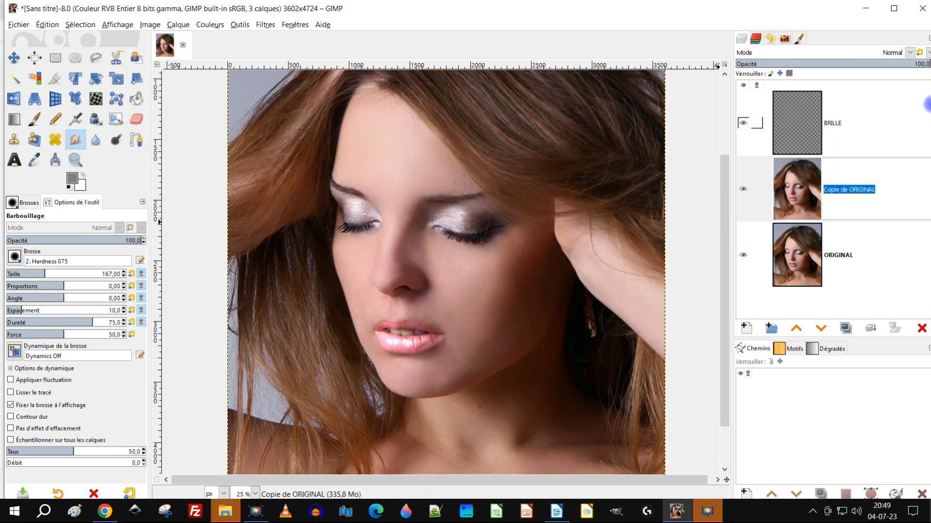
text(RETOUC)
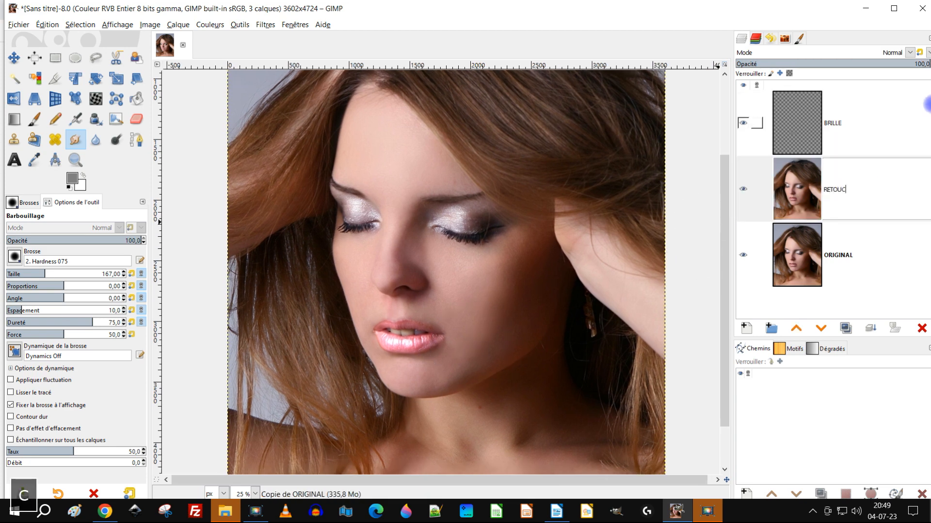
text(HE NON PREVUE)
key(Return)
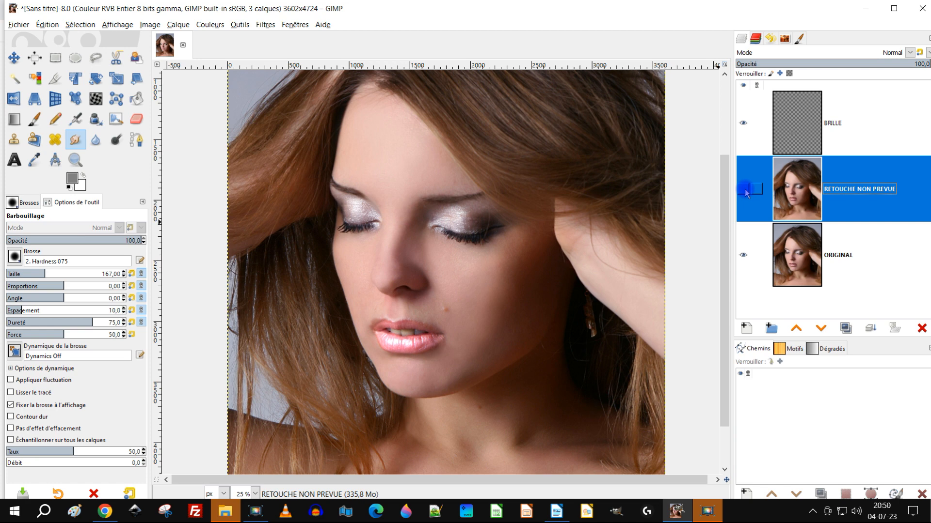
- Compare the portrait with the BRILLE and RETOUCHE NON PREVUE layers hidden and shown, leaving both visible
click(743, 123)
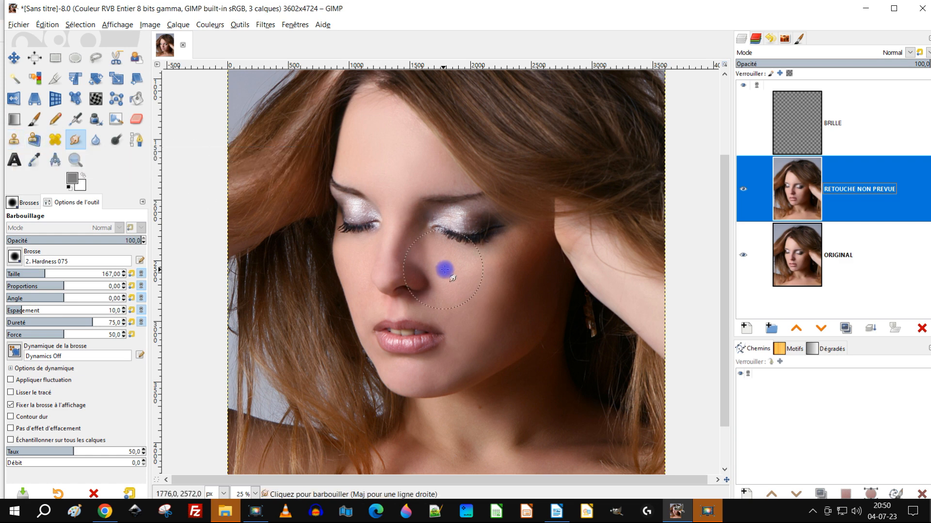
mouse_move(481, 279)
mouse_down()
mouse_move(451, 291)
mouse_move(441, 280)
mouse_move(467, 273)
mouse_move(513, 283)
mouse_move(516, 261)
mouse_move(492, 332)
mouse_move(451, 279)
mouse_move(490, 270)
mouse_move(472, 293)
mouse_move(453, 285)
mouse_up()
click(74, 142)
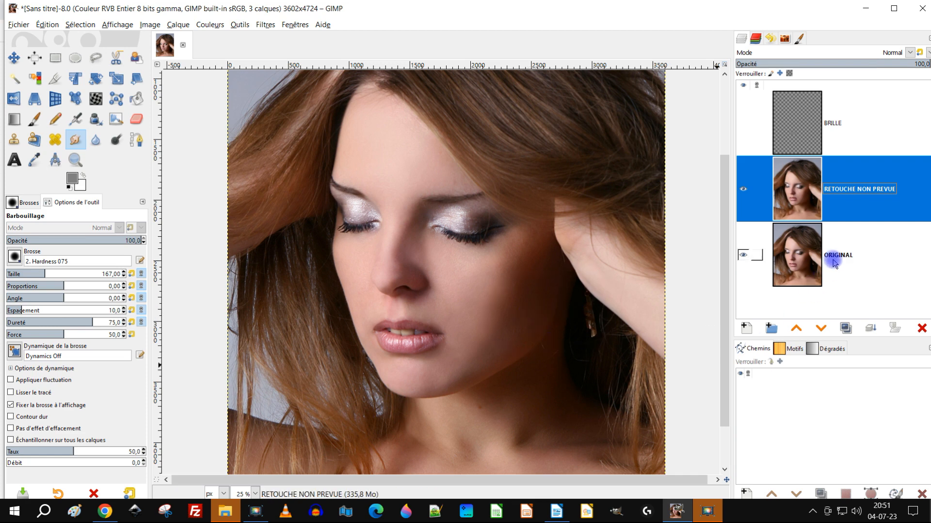
mouse_move(576, 314)
mouse_down()
mouse_move(443, 281)
mouse_move(619, 315)
mouse_move(650, 333)
mouse_move(671, 328)
mouse_up()
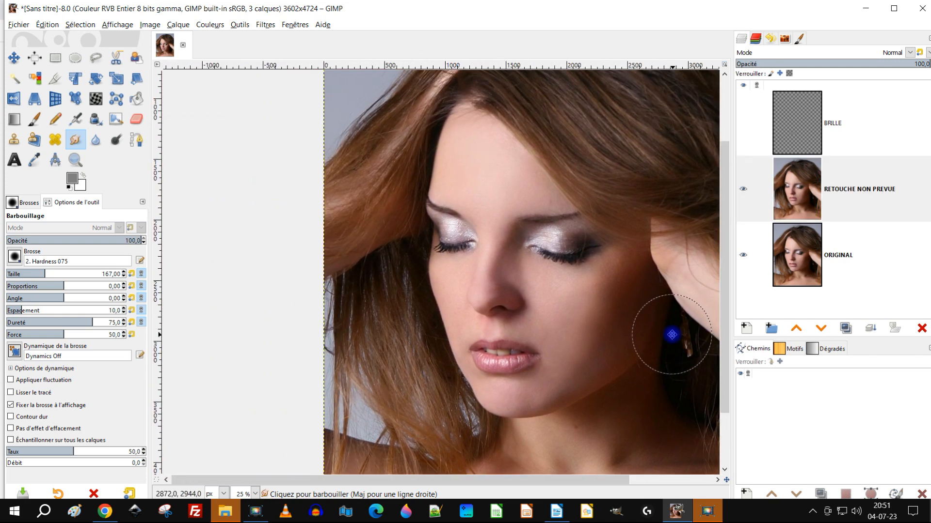
mouse_move(671, 307)
mouse_down()
mouse_move(664, 283)
mouse_move(640, 295)
mouse_up()
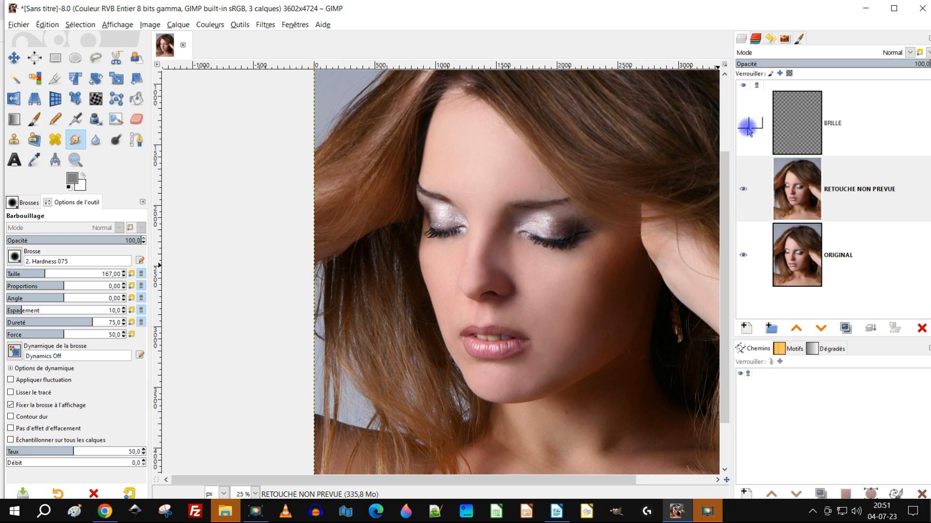
click(744, 192)
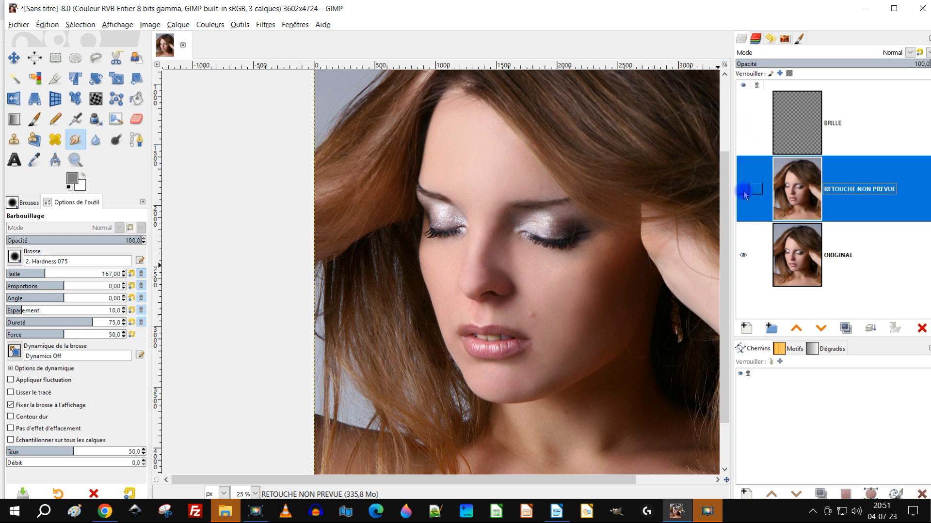
click(747, 128)
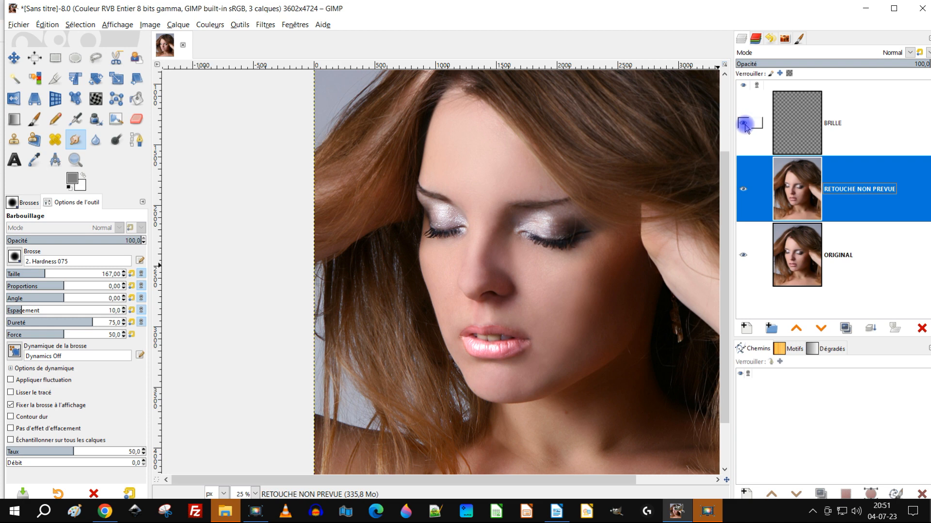
click(745, 125)
click(745, 125)
- Set the BRILLE layer's opacity to 24.2 and compare the lips with and without the layer
click(785, 104)
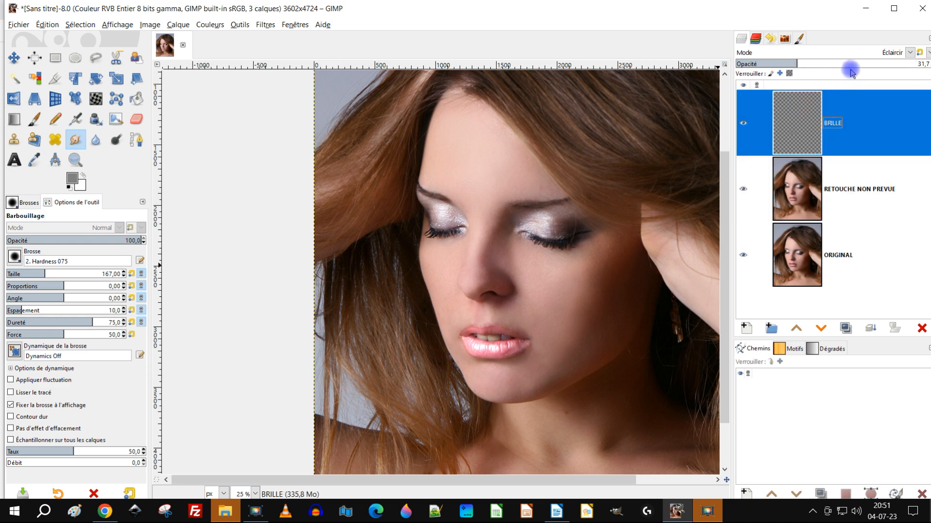
drag(829, 61, 782, 63)
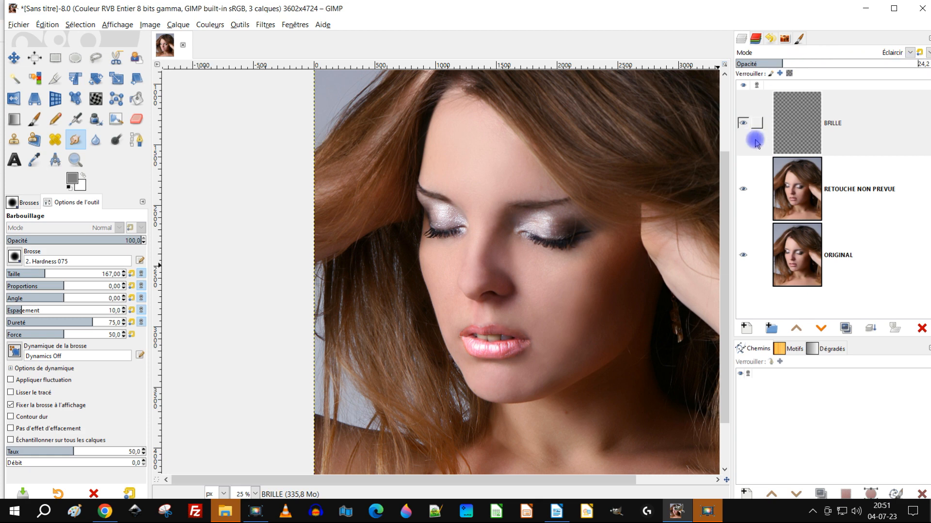
click(743, 123)
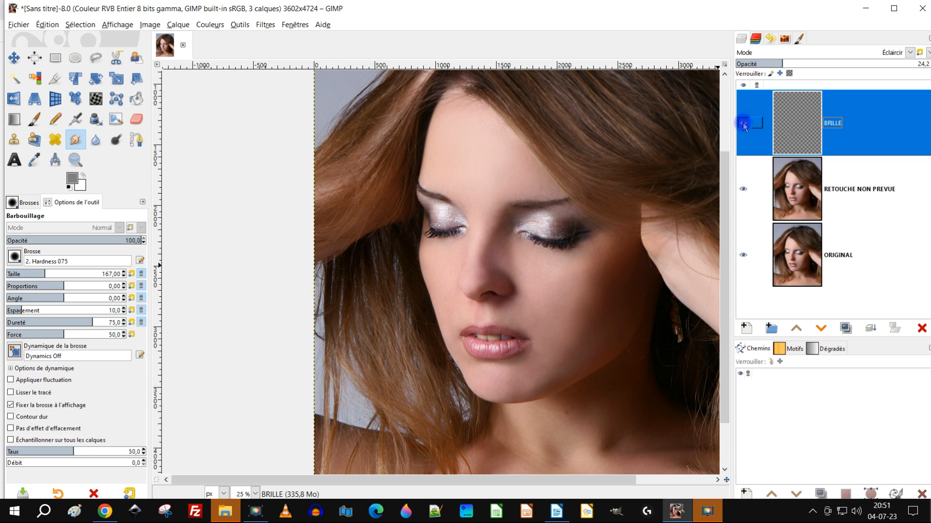
click(744, 124)
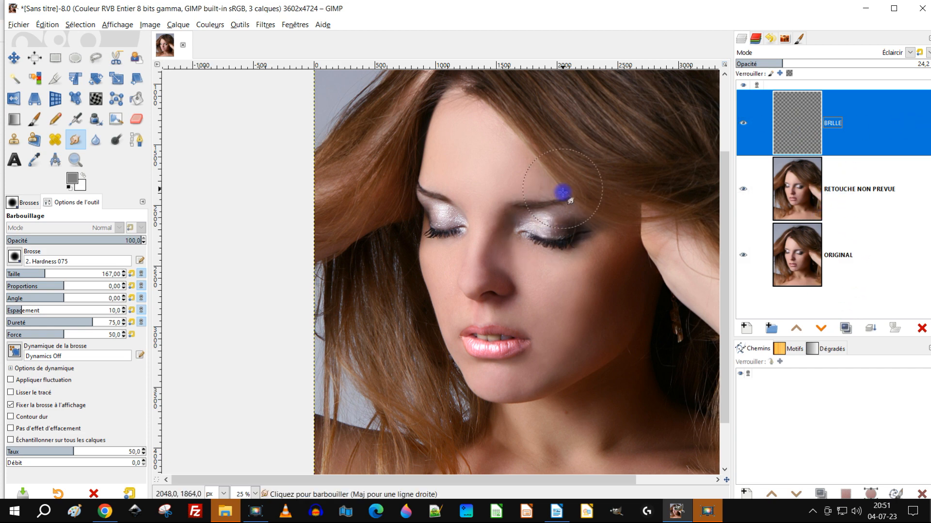
- Paint shine over both eyelids on the BRILLE layer with the grey Paintbrush, using the 2. Hardness 075 brush at size 167
scroll(528, 218, up, 1)
scroll(528, 219, up, 2)
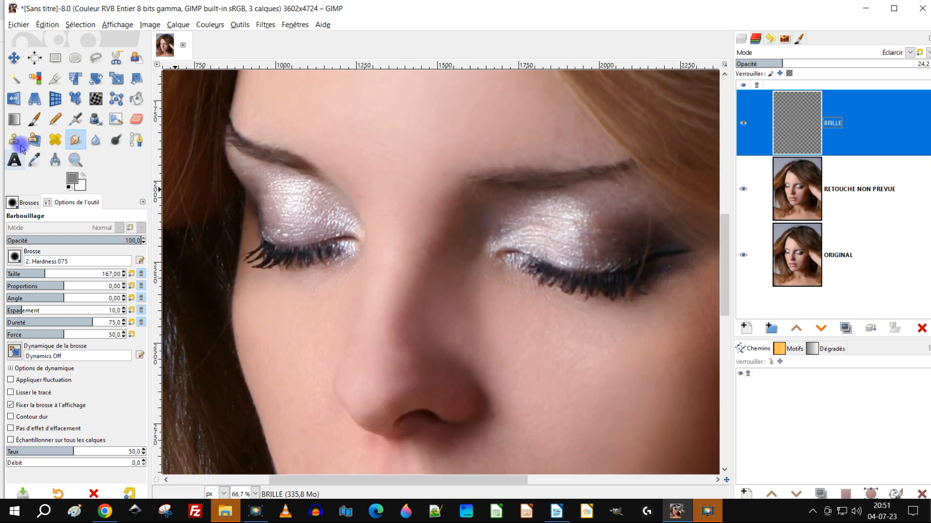
click(33, 122)
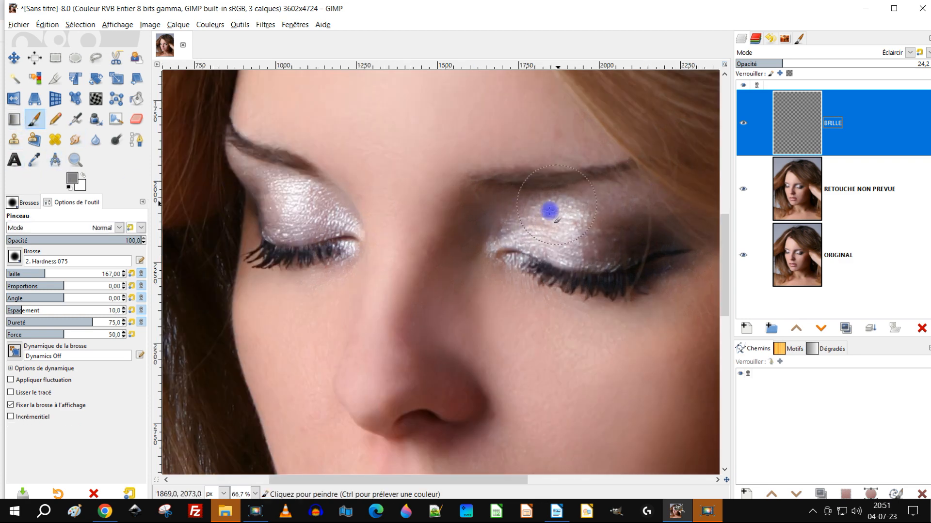
drag(540, 219, 620, 226)
mouse_move(308, 208)
mouse_down()
mouse_move(278, 199)
mouse_move(316, 208)
mouse_move(275, 194)
mouse_up()
scroll(436, 213, down, 4)
scroll(432, 206, up, 2)
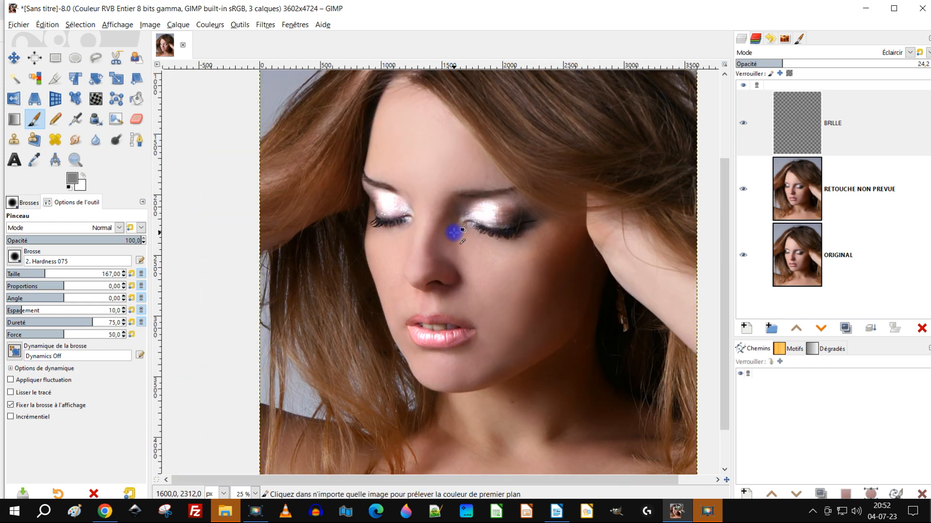
scroll(463, 229, down, 1)
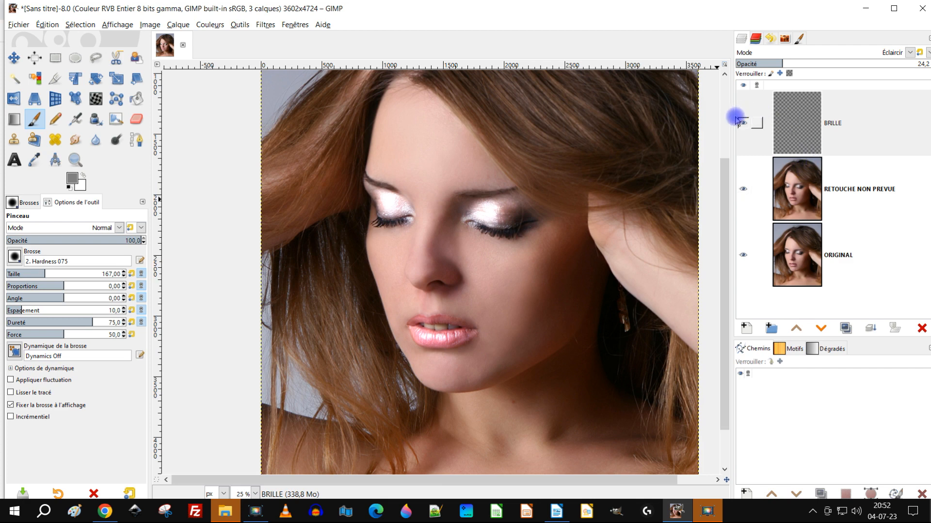
- Lower the BRILLE layer's opacity to 19.5 and compare the eyelids and lips with and without it
click(797, 67)
drag(794, 62, 773, 62)
click(744, 123)
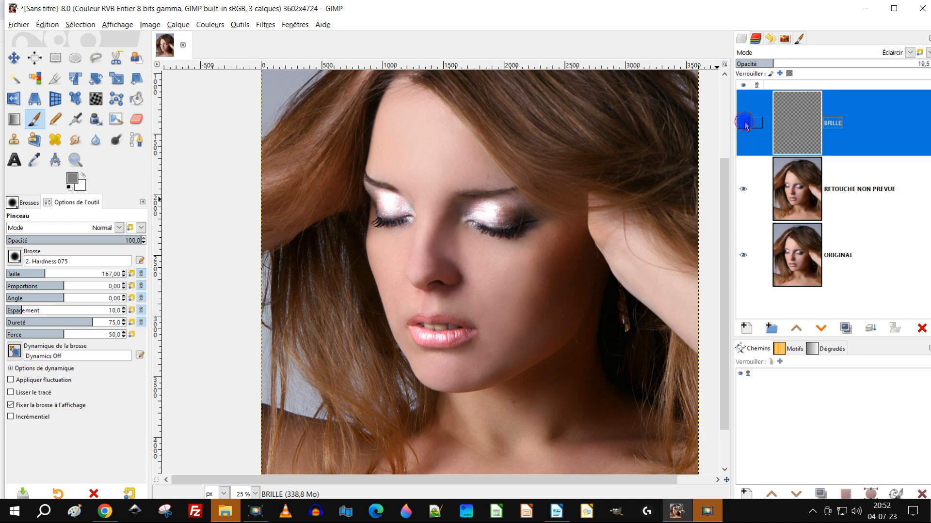
click(745, 124)
drag(587, 297, 532, 292)
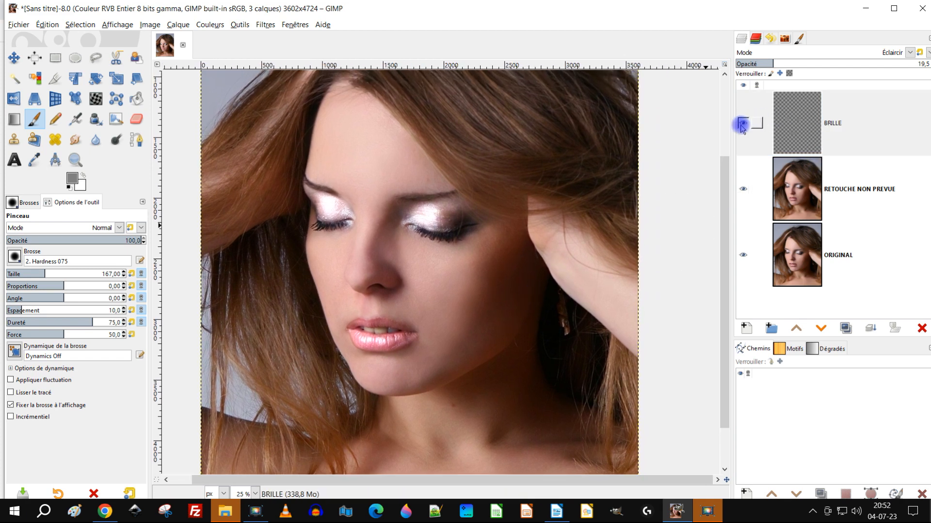